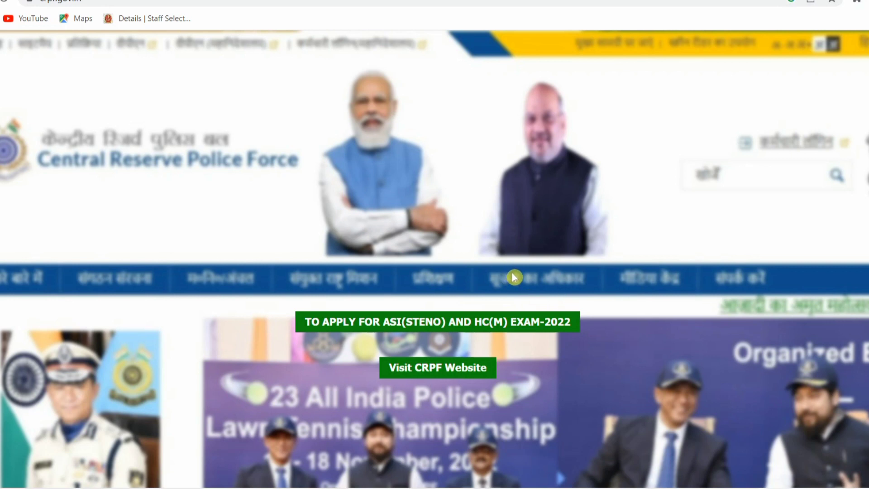
# Step: Search Google for "crpf" in a new tab and follow the crpf.gov.in site to the ASI(STENO) and HC(M) EXAM-2022 application page
pyautogui.hotkey('ctrl', 't')
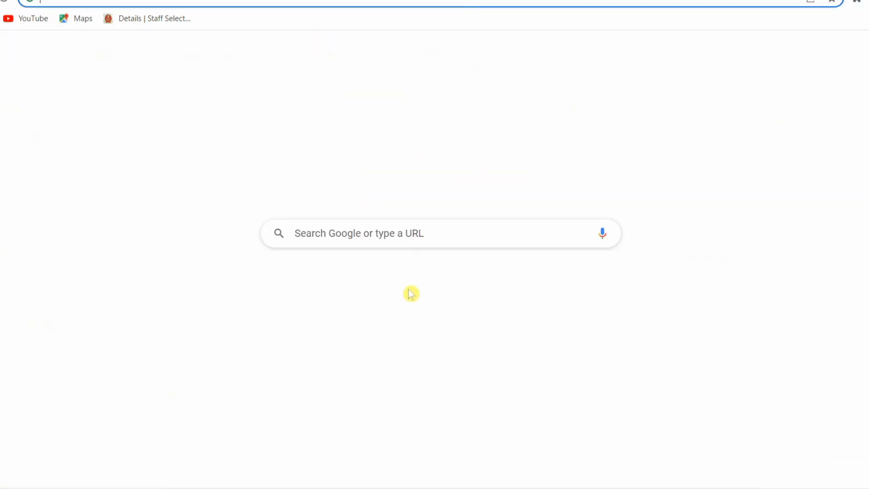
pyautogui.click(408, 240)
pyautogui.click(393, 347)
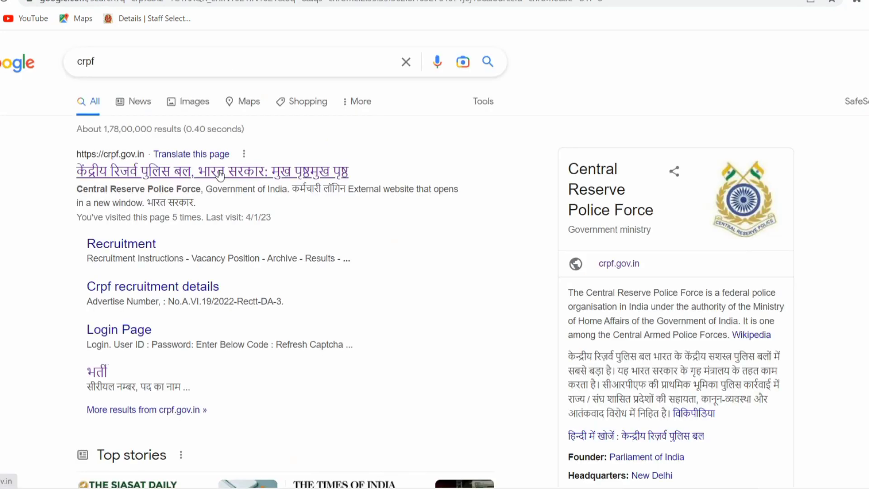
pyautogui.click(221, 176)
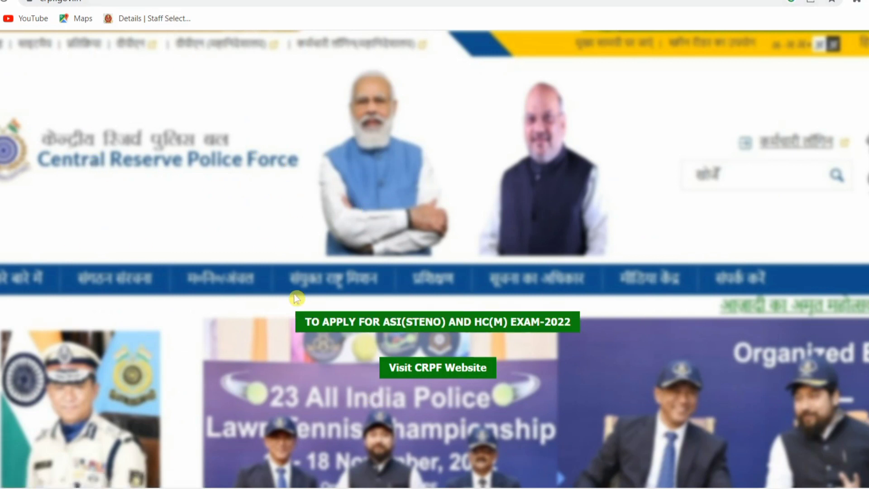
pyautogui.click(526, 323)
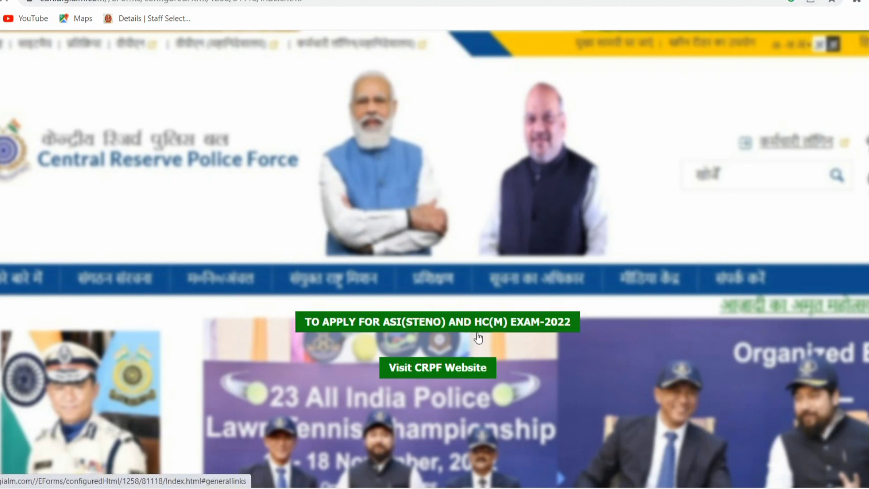
# Step: Read the application page's general links and key dates, including the starting date and the last date for online submission
pyautogui.scroll(1, 413, 212)
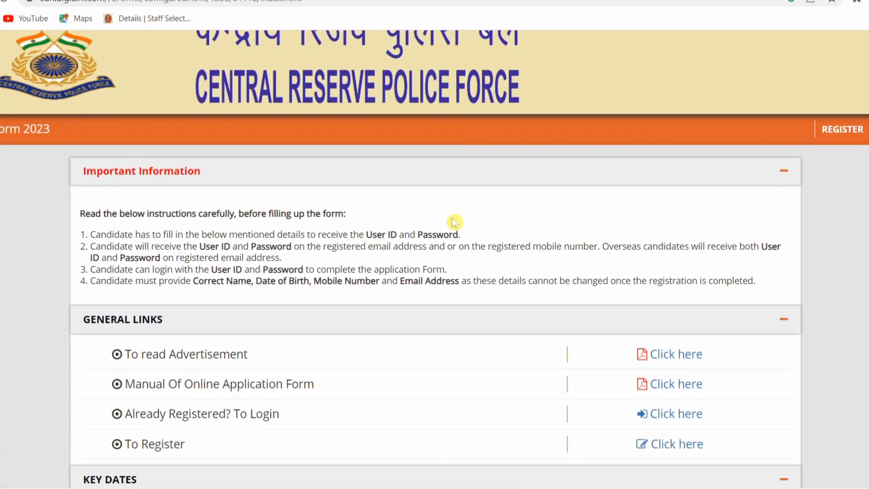
pyautogui.scroll(-3, 454, 222)
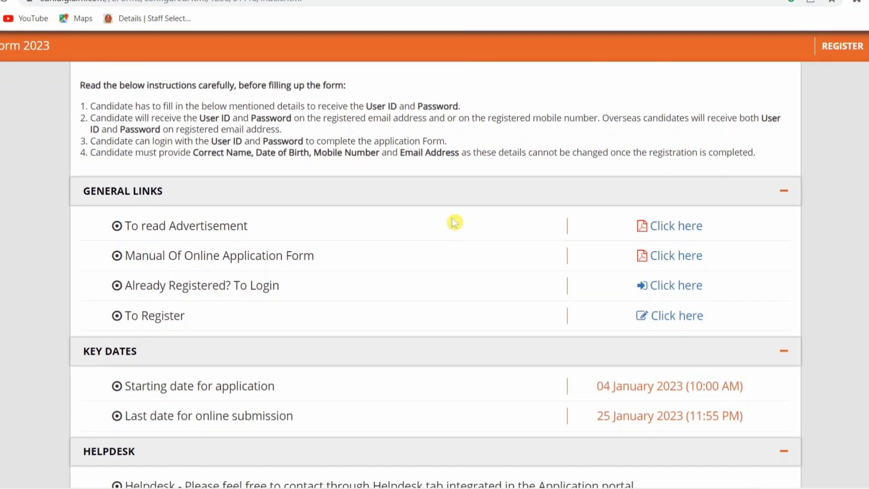
pyautogui.scroll(-2, 454, 222)
pyautogui.moveTo(123, 321); pyautogui.dragTo(293, 338)
pyautogui.click(293, 338)
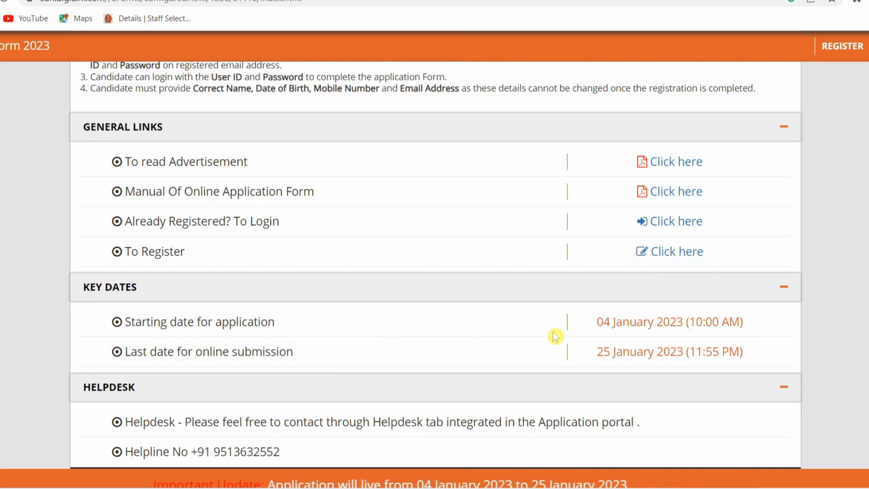
pyautogui.moveTo(588, 323); pyautogui.dragTo(657, 323)
pyautogui.click(661, 334)
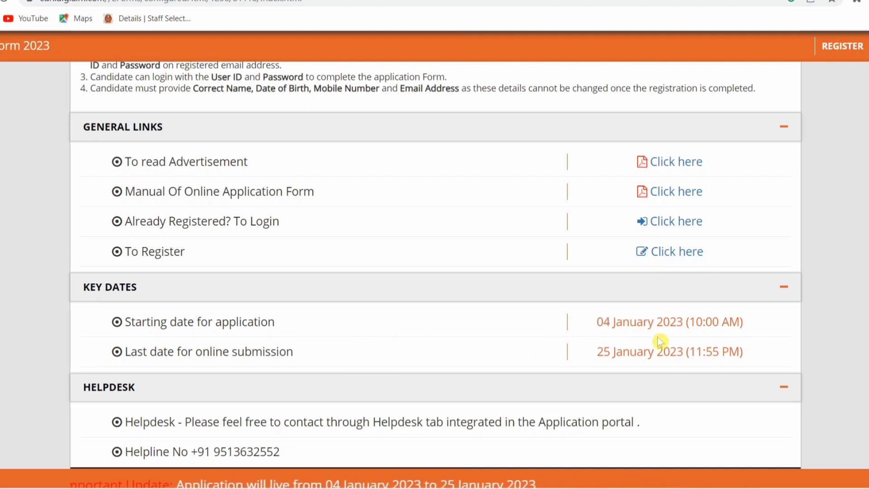
pyautogui.moveTo(600, 353); pyautogui.dragTo(692, 353)
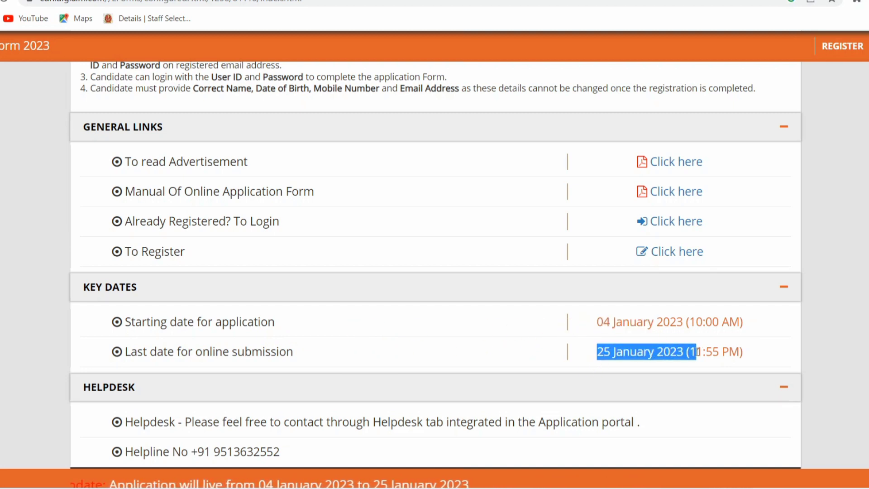
pyautogui.click(639, 355)
pyautogui.scroll(-1, 606, 331)
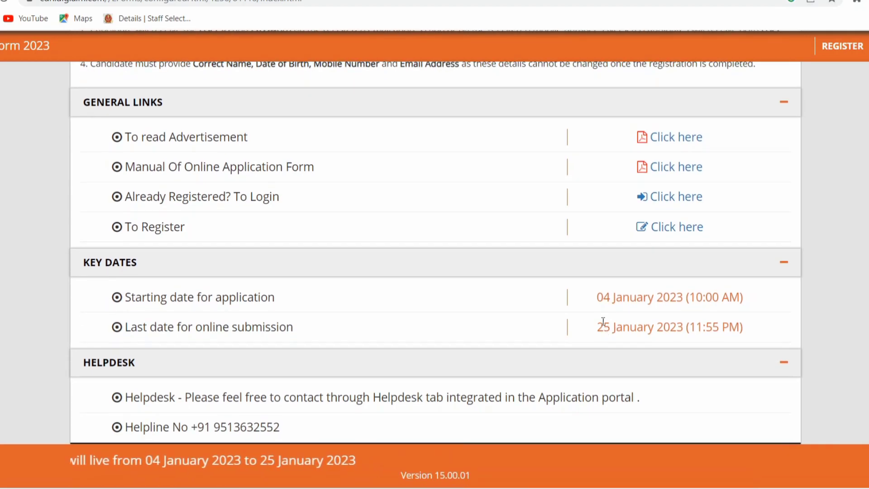
pyautogui.scroll(5, 633, 281)
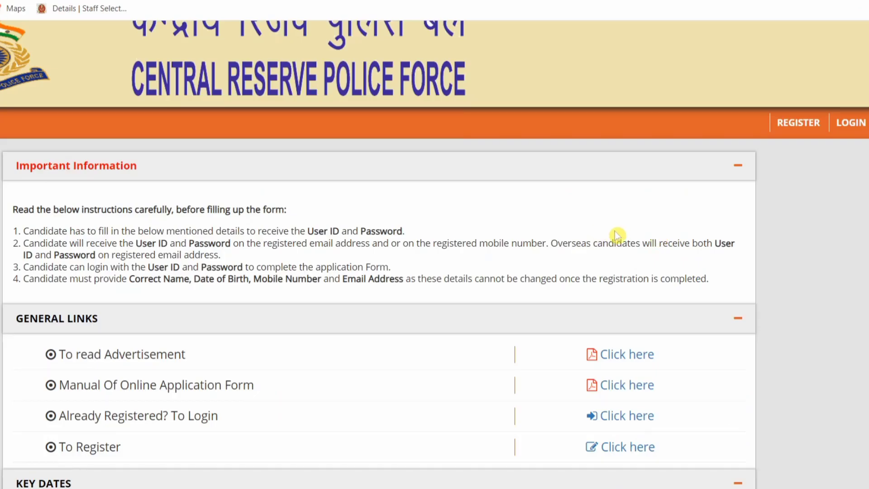
# Step: Open the candidate registration form, read the browser compatibility instructions and dismiss them
pyautogui.click(806, 129)
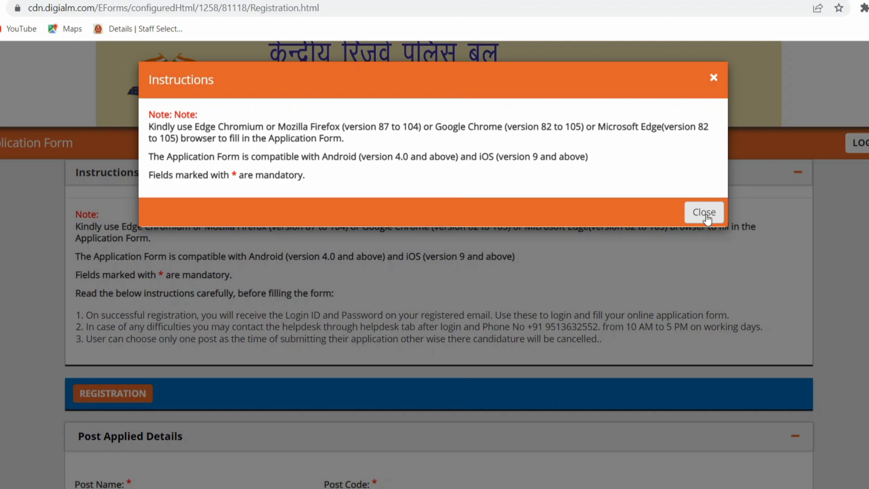
pyautogui.moveTo(230, 134); pyautogui.dragTo(427, 184)
pyautogui.click(659, 231)
pyautogui.click(704, 211)
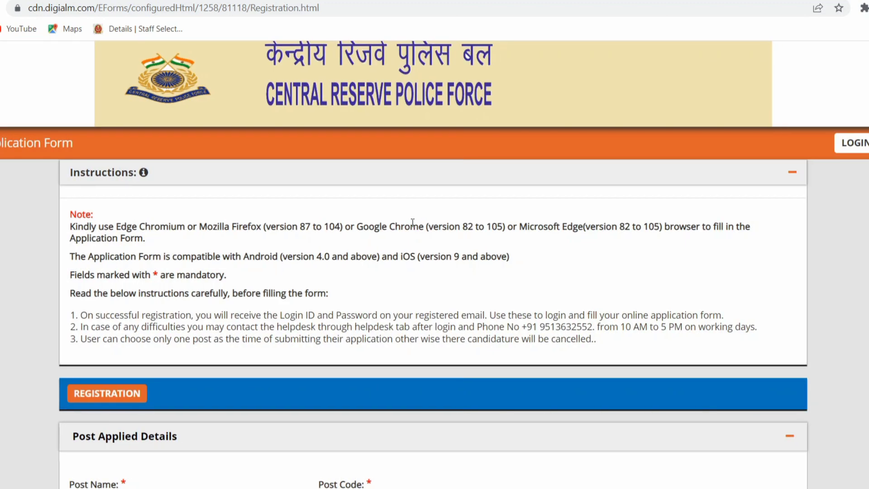
# Step: Choose Head Constable(Ministerial) as the post name in the Post Applied Details section
pyautogui.scroll(-5, 425, 224)
pyautogui.scroll(-1, 412, 222)
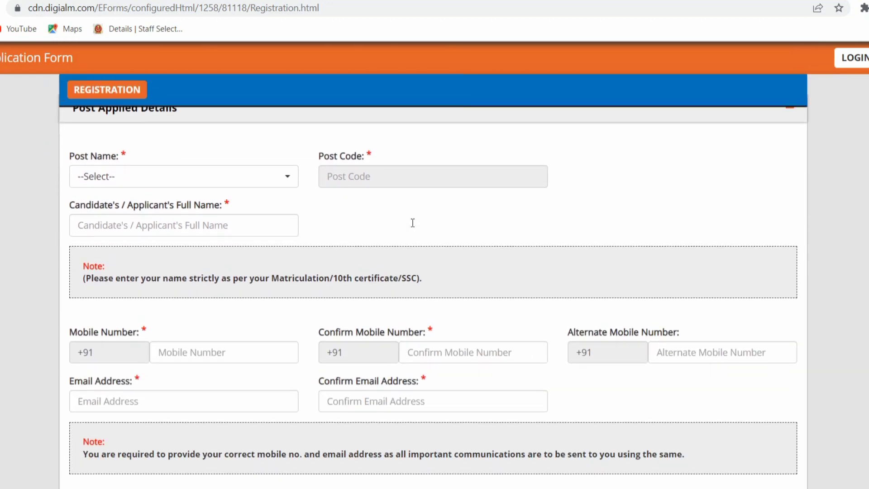
pyautogui.click(219, 176)
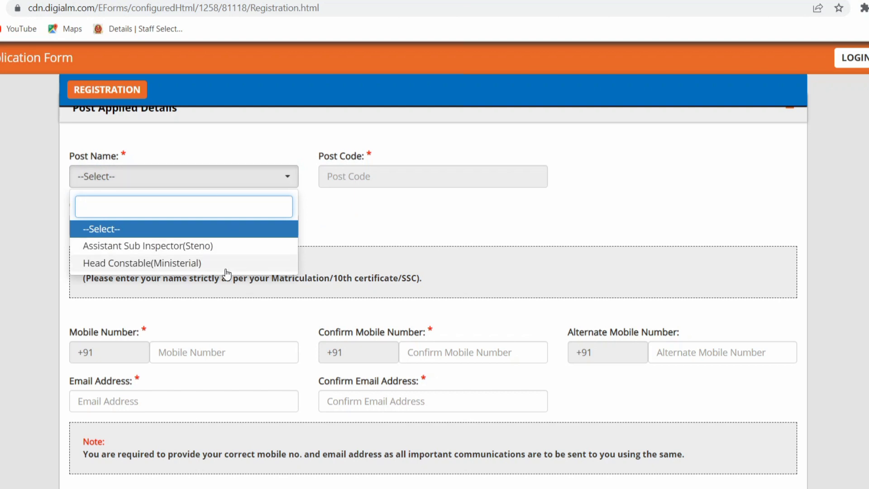
pyautogui.click(210, 264)
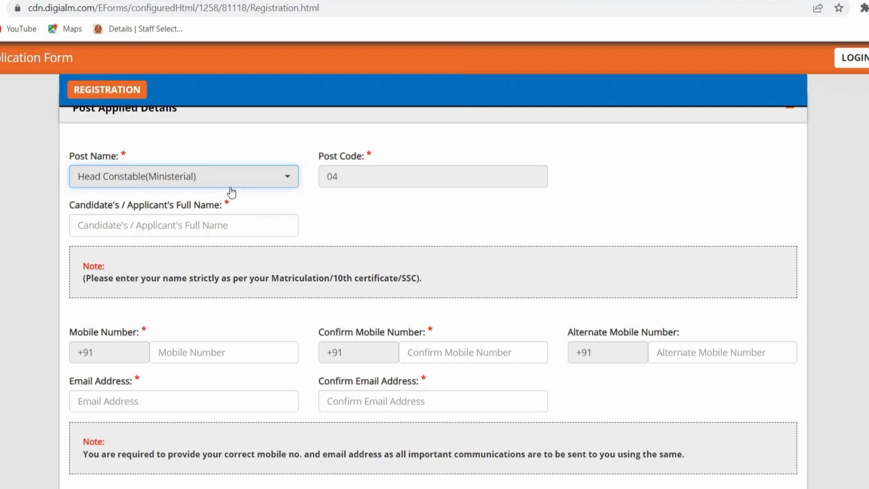
pyautogui.click(222, 221)
pyautogui.write('E')
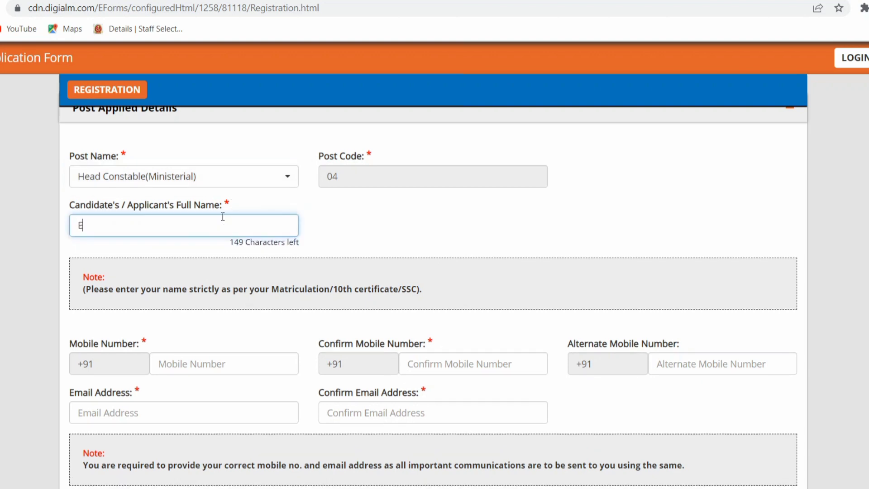
pyautogui.press('BackSpace')
pyautogui.write('T')
pyautogui.press('BackSpace')
# Step: Review the mobile number, email address and confirm email address fields of the registration form
pyautogui.scroll(-2, 230, 229)
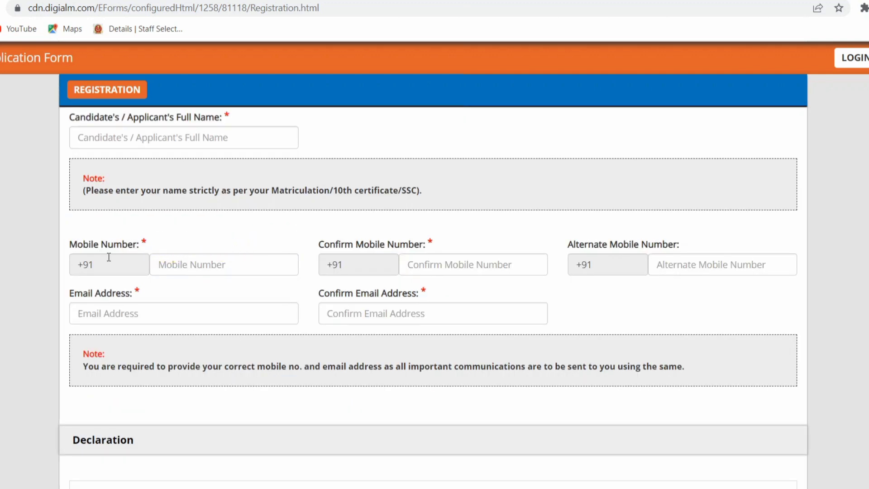
pyautogui.moveTo(89, 261); pyautogui.dragTo(77, 263)
pyautogui.click(173, 271)
pyautogui.moveTo(74, 292); pyautogui.dragTo(136, 294)
pyautogui.click(261, 303)
pyautogui.moveTo(426, 295); pyautogui.dragTo(384, 295)
pyautogui.click(329, 295)
# Step: Agree to the declaration, enter the captcha characters and submit the entered details for verification
pyautogui.scroll(-4, 83, 353)
pyautogui.click(84, 347)
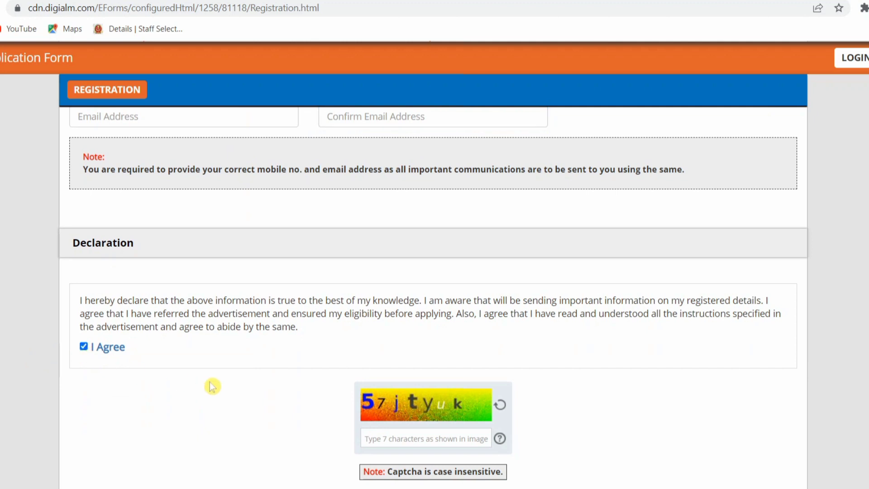
pyautogui.scroll(-2, 280, 391)
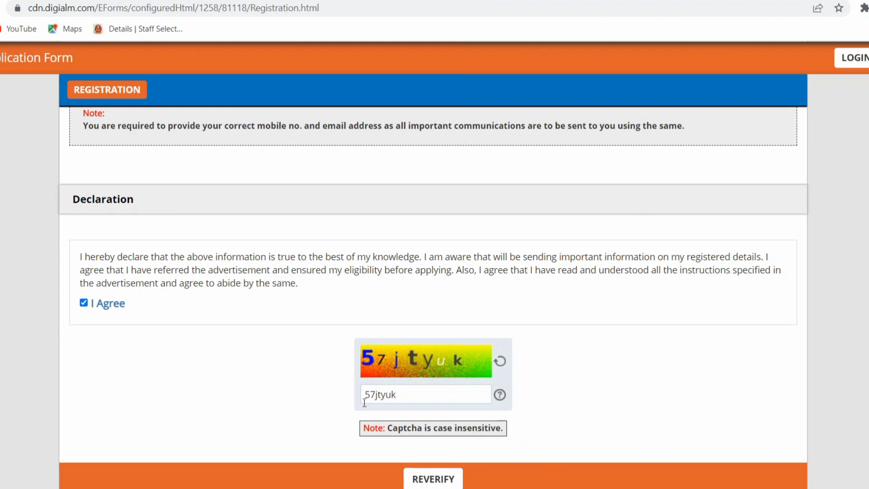
pyautogui.click(447, 480)
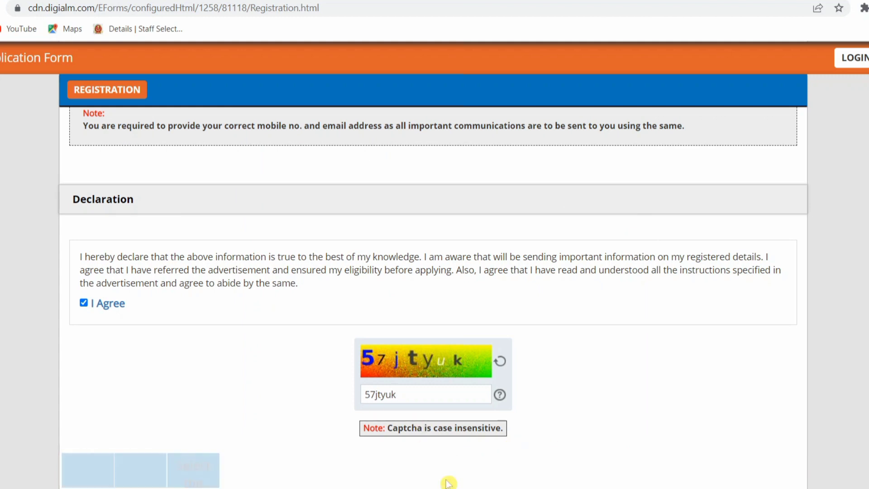
# Step: Mark the post name, applicant's full name, mobile number and email address as correct in the verification table
pyautogui.scroll(-1, 543, 399)
pyautogui.scroll(-4, 543, 399)
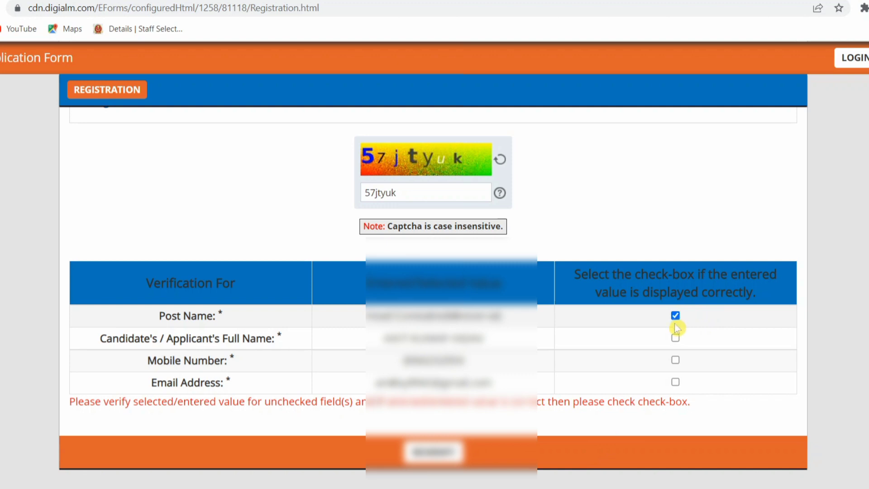
pyautogui.click(676, 339)
pyautogui.click(675, 381)
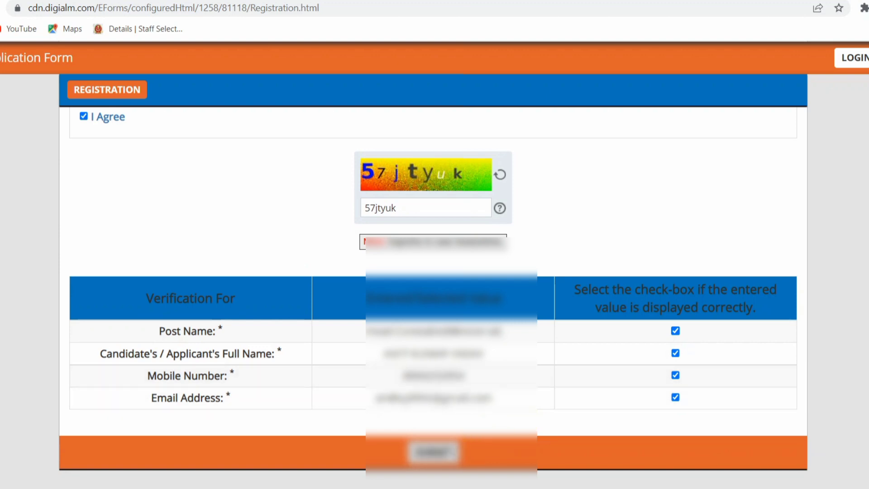
# Step: Submit the registration and confirm that the information is verified and final
pyautogui.click(433, 451)
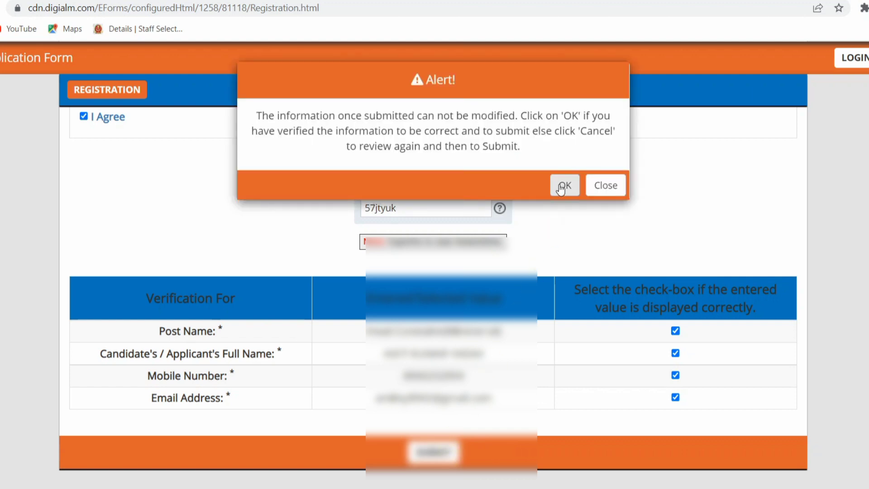
pyautogui.moveTo(269, 116); pyautogui.dragTo(475, 134)
pyautogui.click(497, 140)
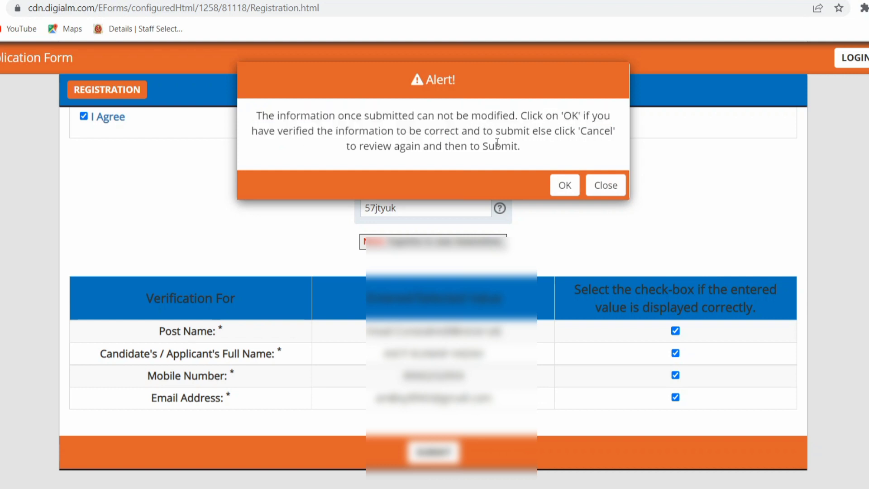
pyautogui.click(565, 185)
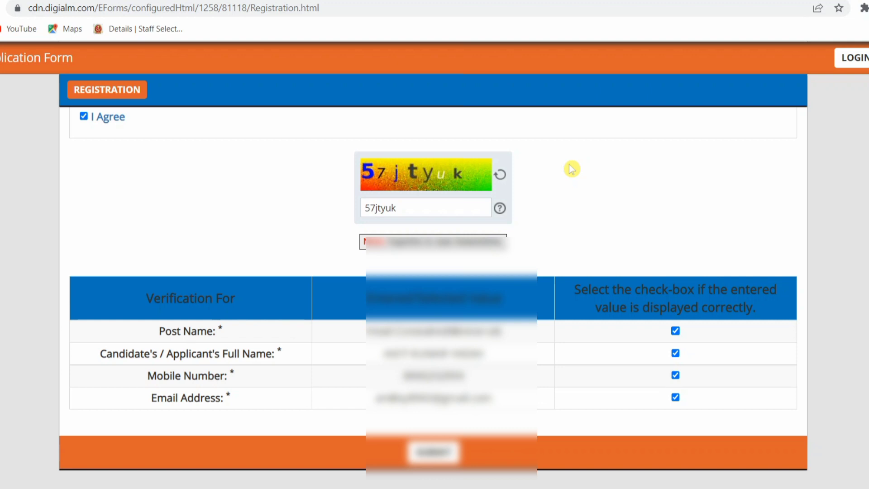
pyautogui.press('Return')
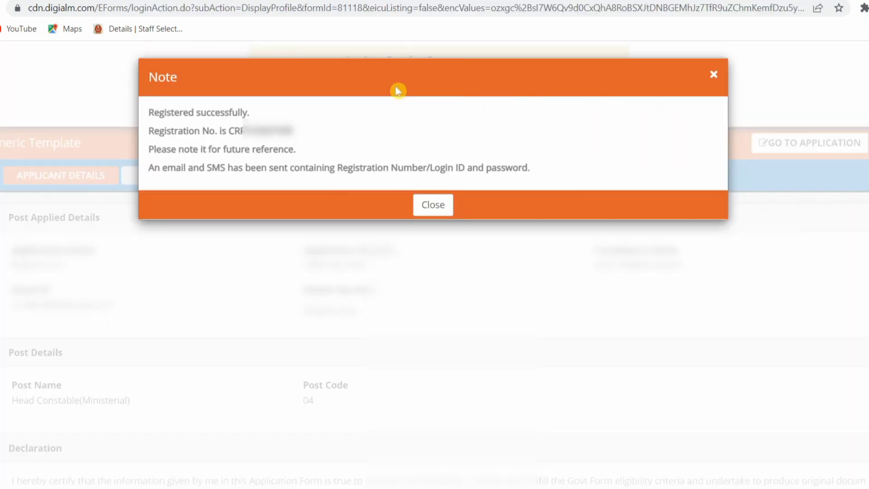
# Step: Read the registration note with the registration number and close it
pyautogui.moveTo(184, 112); pyautogui.dragTo(269, 114)
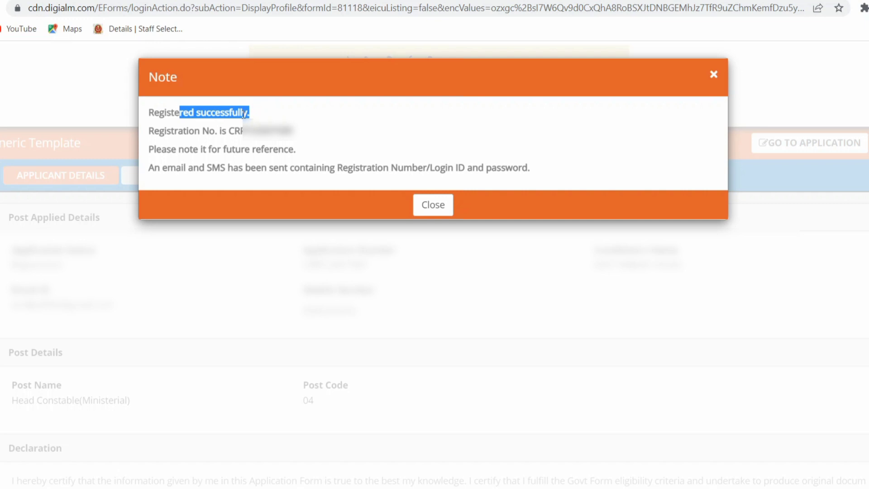
pyautogui.click(301, 115)
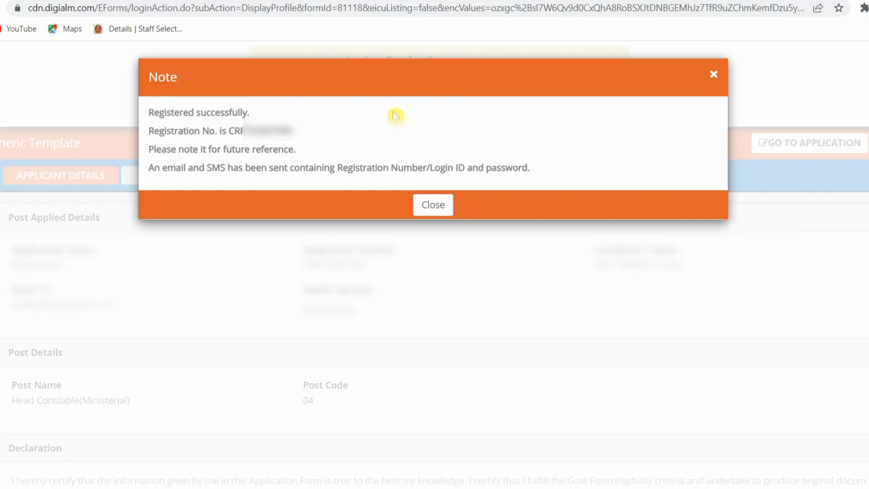
pyautogui.click(442, 209)
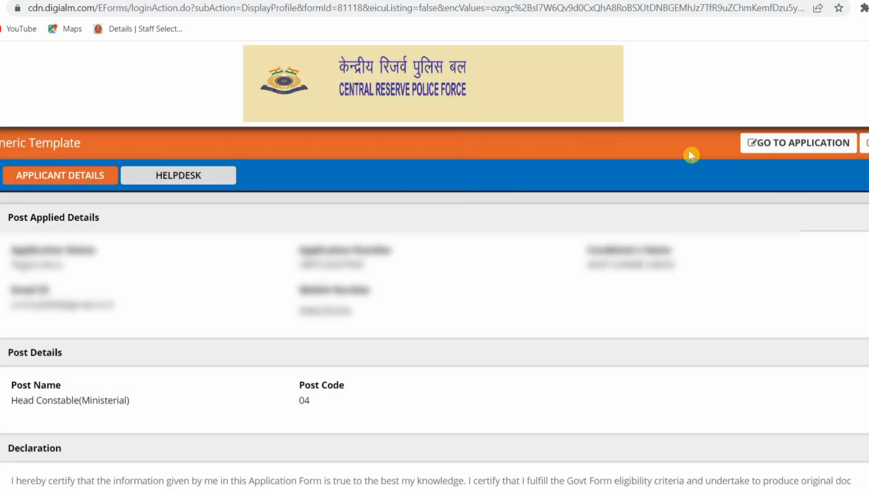
# Step: Go to the application form and dismiss its instructions dialog
pyautogui.click(799, 144)
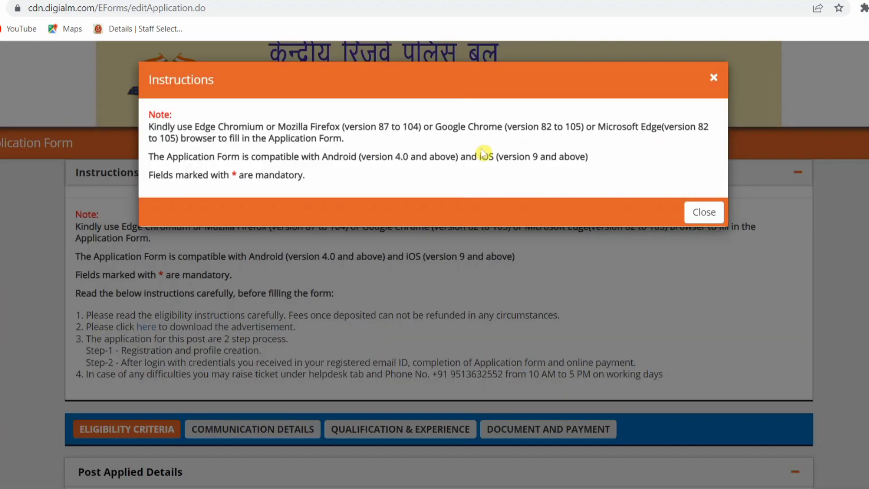
pyautogui.click(704, 211)
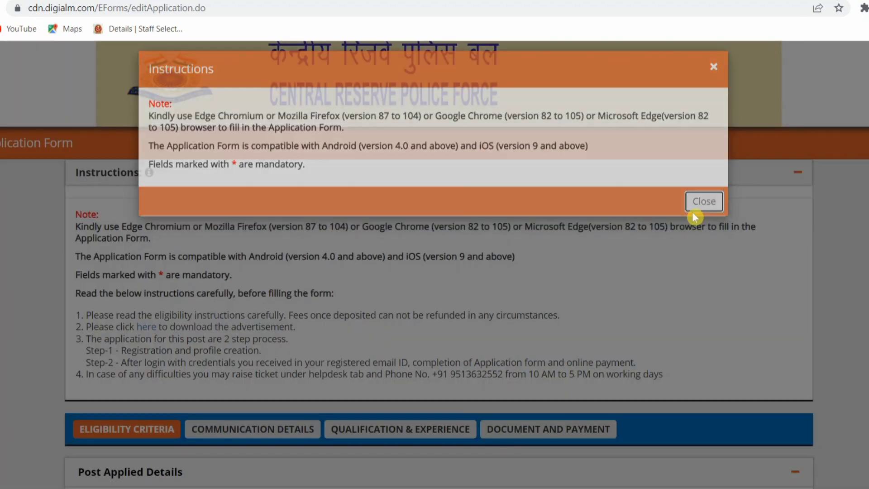
# Step: Set the gender to Male in the post applied details
pyautogui.scroll(-2, 520, 249)
pyautogui.scroll(-5, 520, 250)
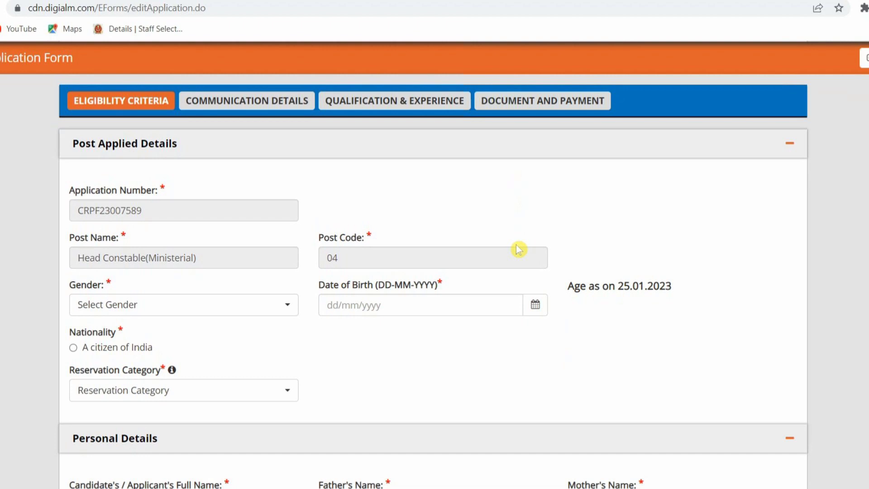
pyautogui.scroll(-1, 519, 249)
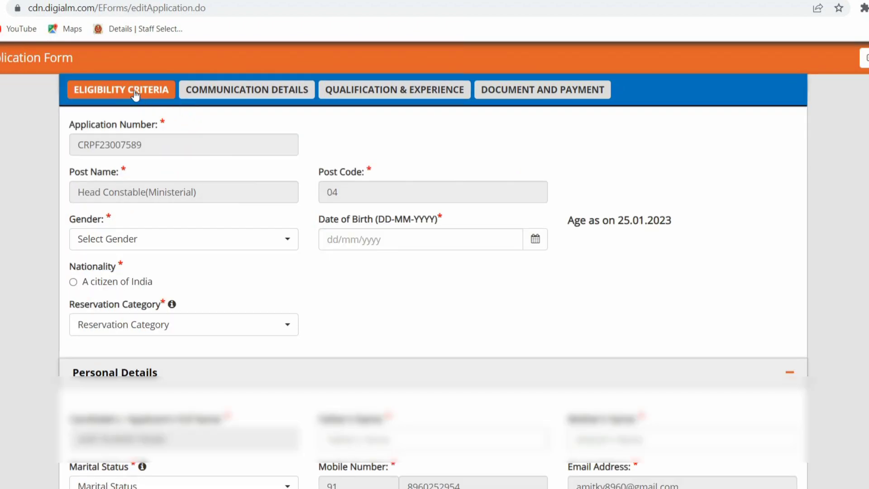
pyautogui.click(213, 245)
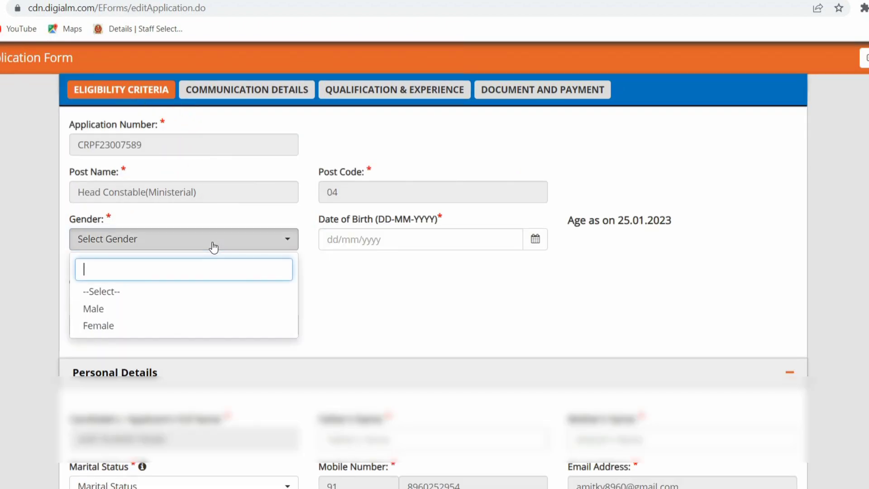
pyautogui.click(194, 309)
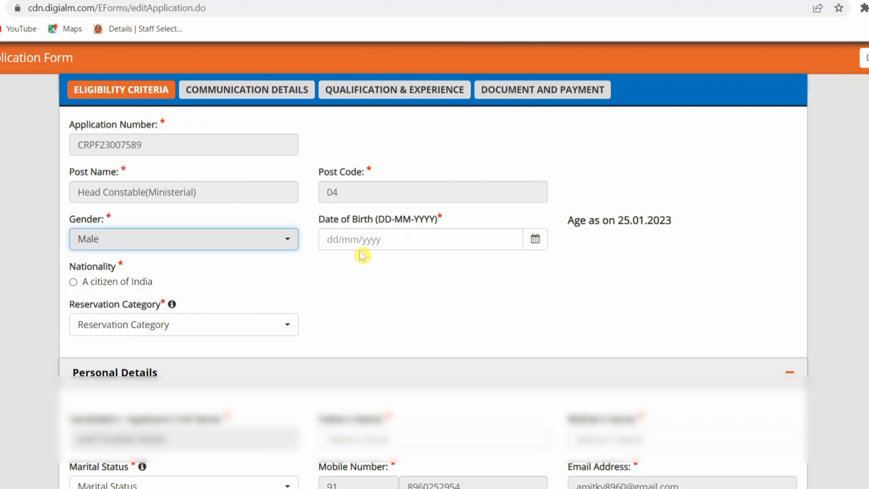
pyautogui.click(536, 244)
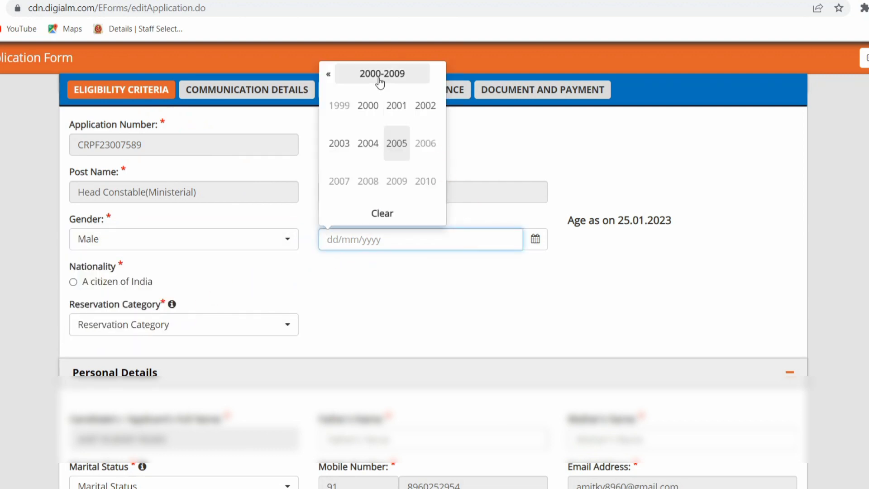
pyautogui.click(380, 76)
pyautogui.click(339, 74)
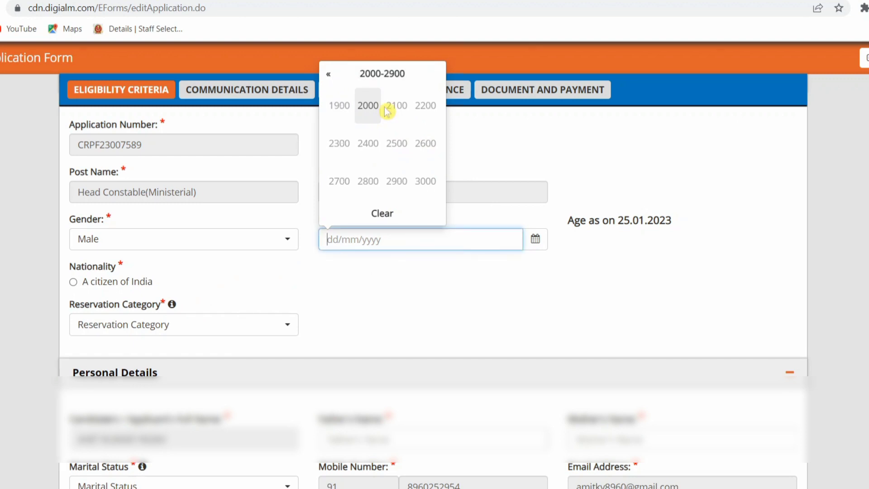
pyautogui.click(414, 262)
# Step: Mark the nationality as a citizen of India and choose the applicant's reservation category
pyautogui.scroll(-1, 309, 286)
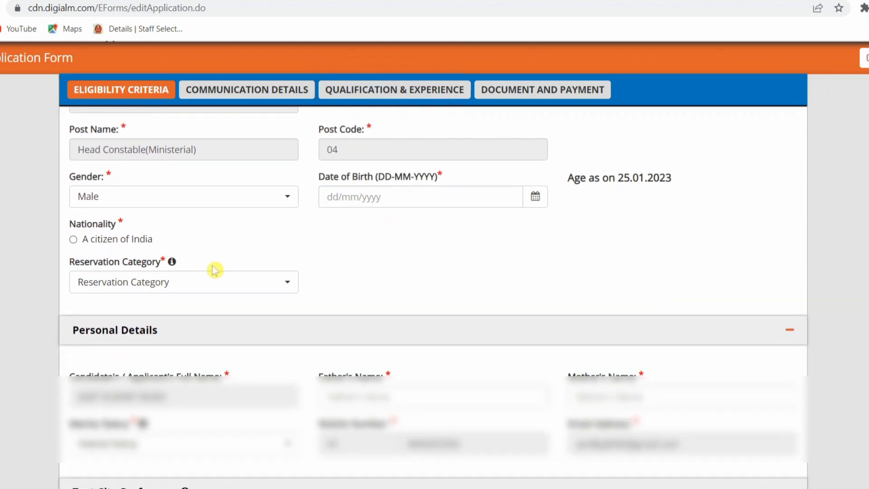
pyautogui.click(75, 239)
pyautogui.click(179, 287)
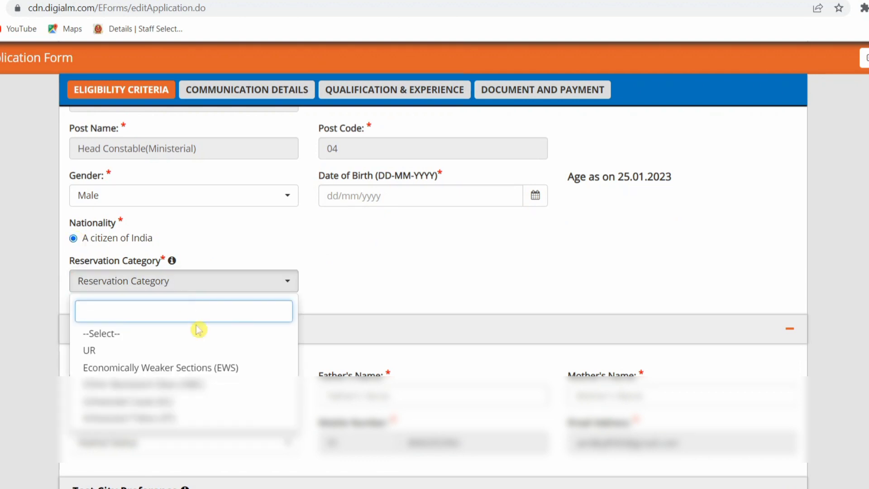
pyautogui.click(219, 385)
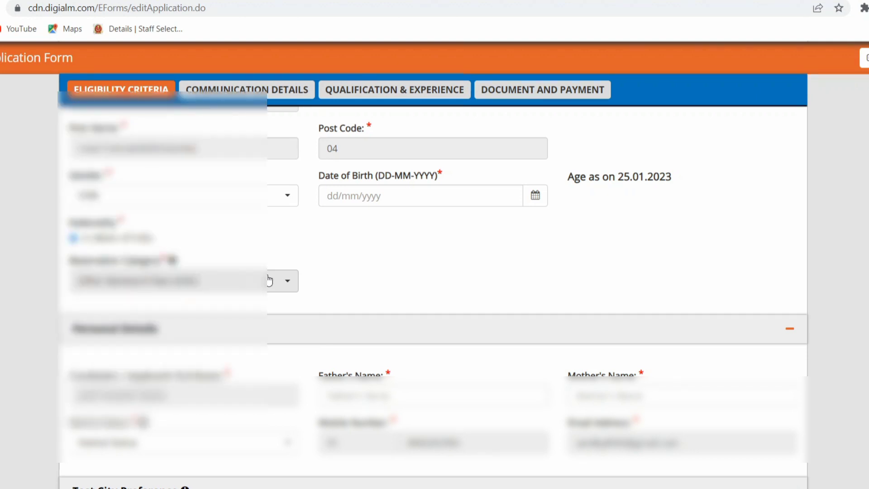
# Step: Set the marital status to Unmarried in the personal details
pyautogui.scroll(-5, 269, 281)
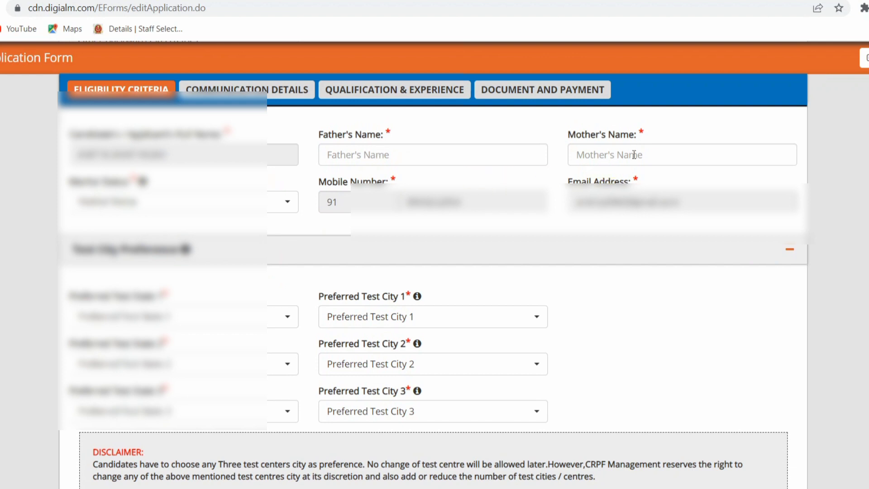
pyautogui.click(237, 201)
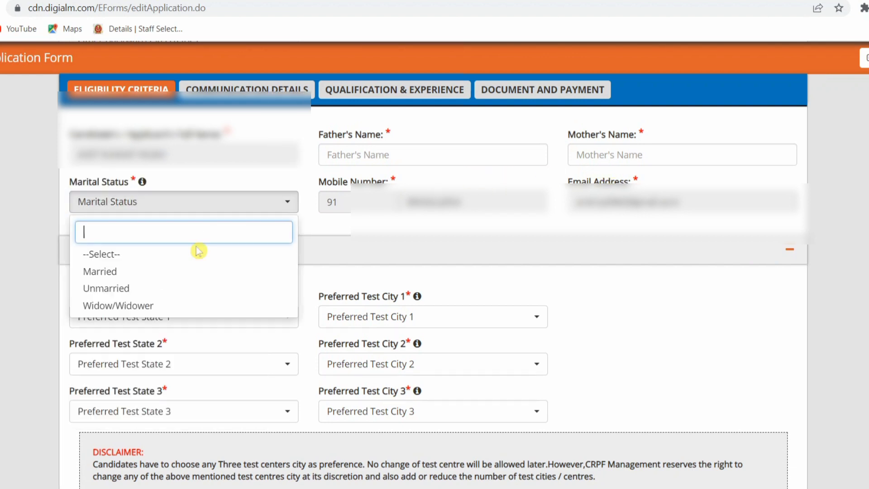
pyautogui.click(179, 290)
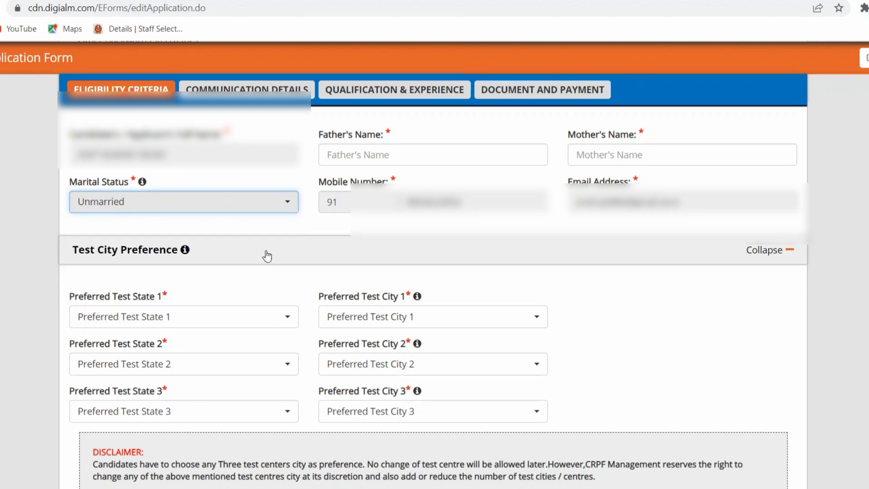
# Step: Choose Uttar Pradesh as the first preferred test state
pyautogui.scroll(-3, 267, 256)
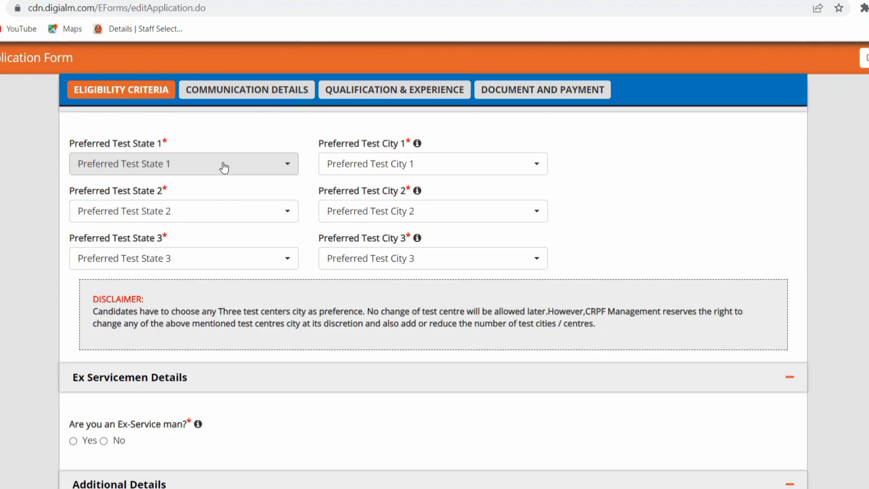
pyautogui.click(221, 166)
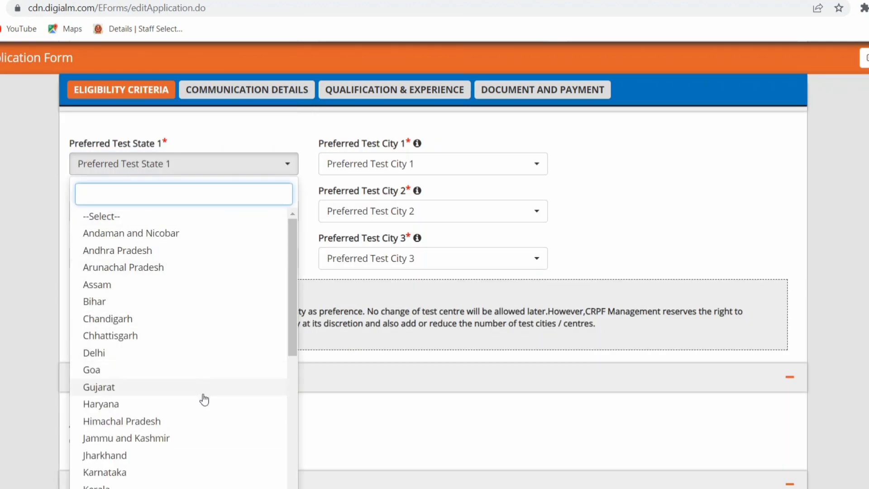
pyautogui.scroll(-4, 199, 417)
pyautogui.scroll(-2, 202, 425)
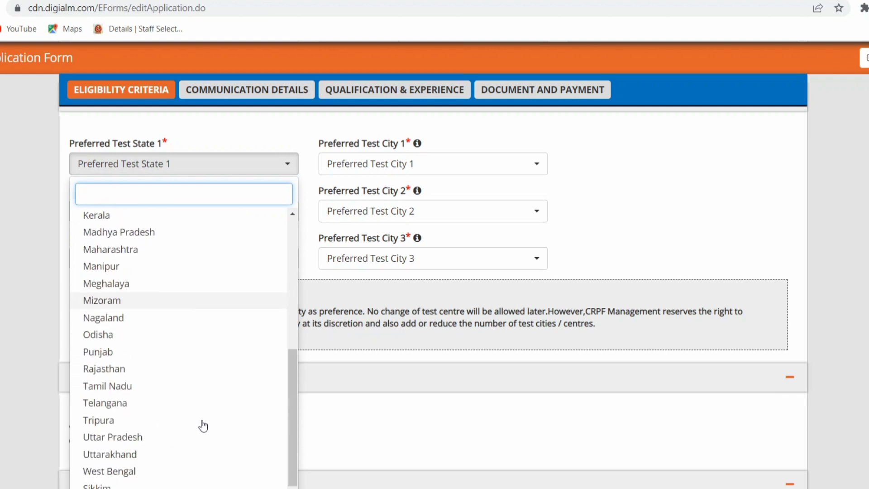
pyautogui.click(131, 436)
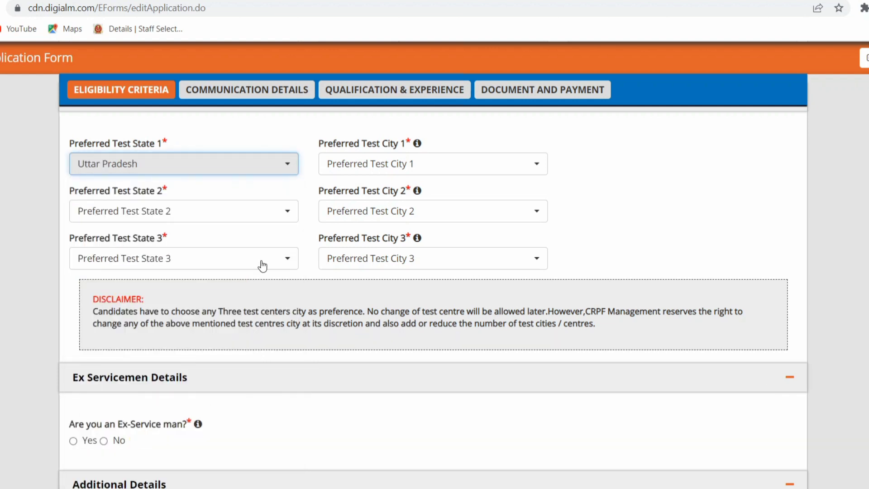
# Step: Choose Lucknow as the first preferred test city
pyautogui.click(384, 163)
pyautogui.scroll(-5, 360, 371)
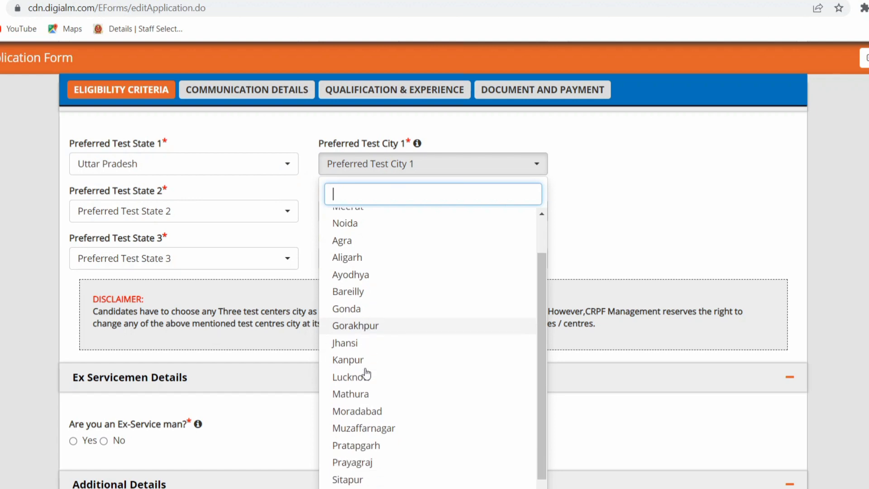
pyautogui.scroll(3, 368, 373)
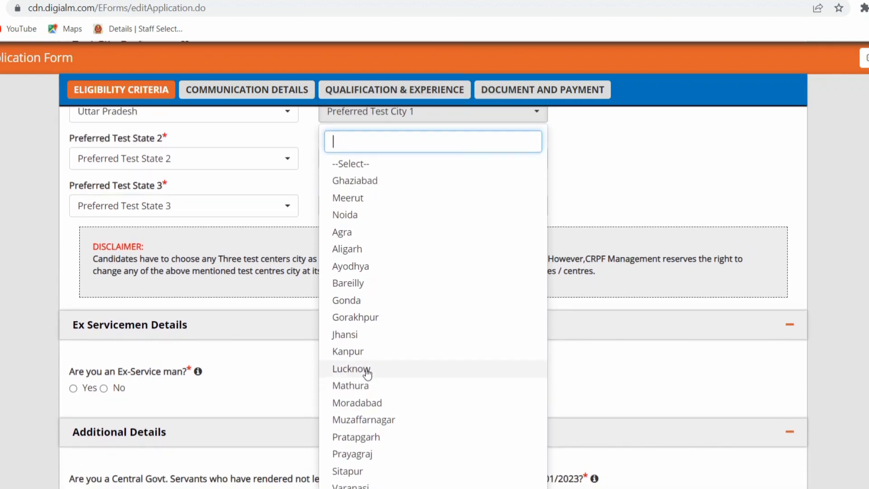
pyautogui.scroll(-2, 369, 375)
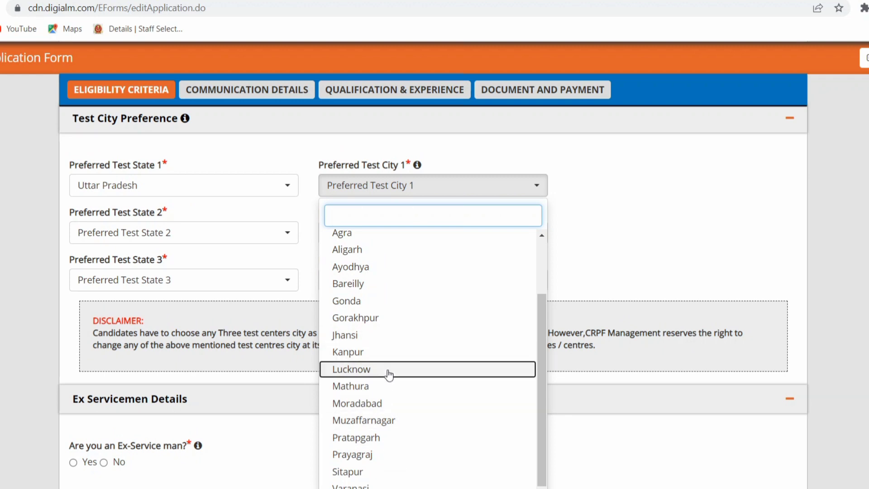
pyautogui.click(388, 374)
# Step: Choose Uttar Pradesh as the second preferred test state
pyautogui.click(204, 240)
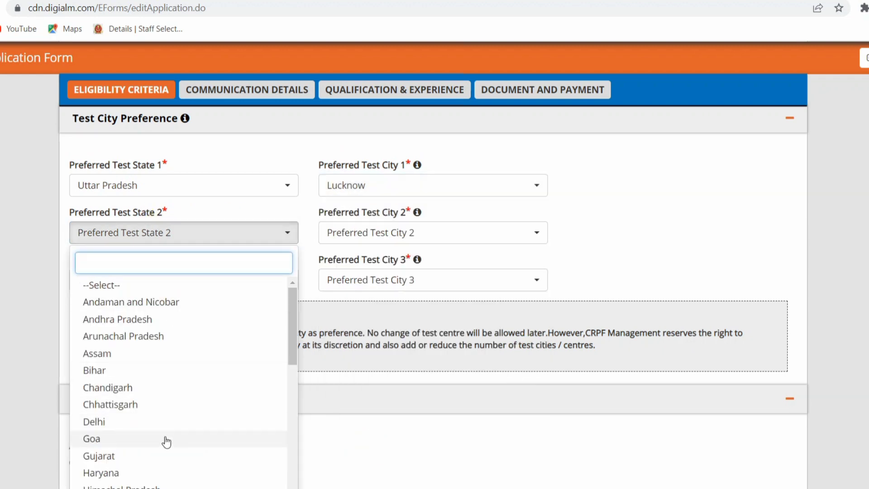
pyautogui.scroll(-2, 184, 468)
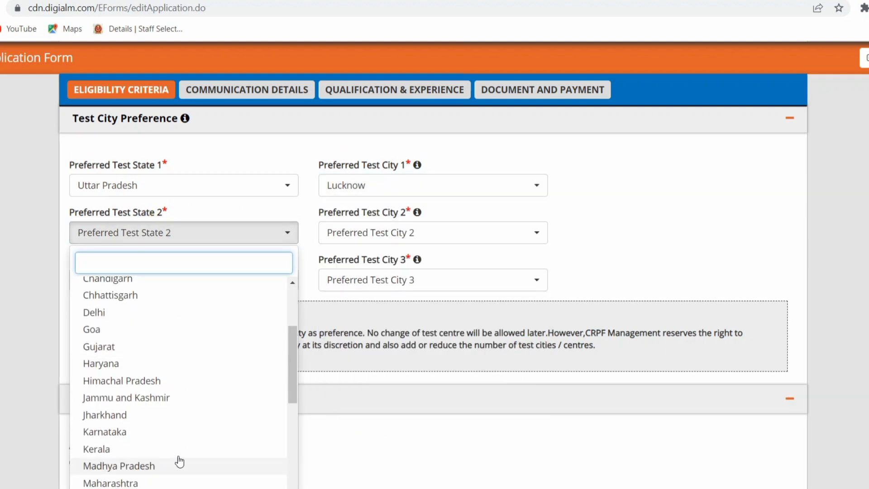
pyautogui.scroll(-5, 177, 464)
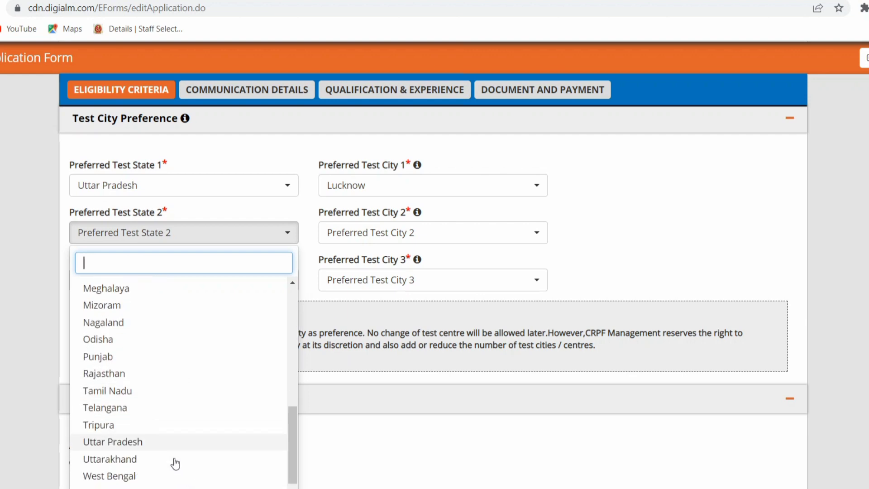
pyautogui.click(167, 446)
# Step: Answer No to the ex-serviceman question and to both additional questions on Central Govt. service and riot victims' dependents
pyautogui.scroll(-5, 183, 250)
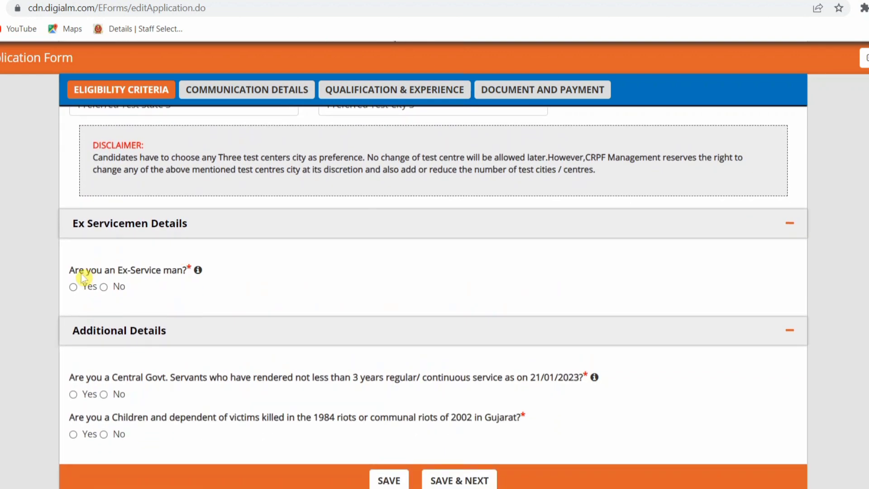
pyautogui.click(103, 287)
pyautogui.scroll(-1, 254, 290)
pyautogui.moveTo(103, 334); pyautogui.dragTo(431, 355)
pyautogui.click(413, 355)
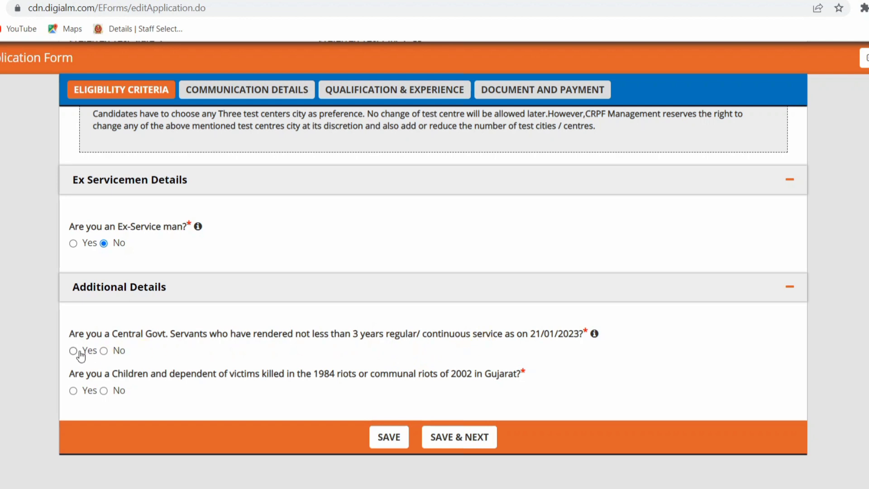
pyautogui.click(104, 351)
pyautogui.moveTo(224, 381); pyautogui.dragTo(430, 382)
pyautogui.click(431, 383)
pyautogui.click(103, 392)
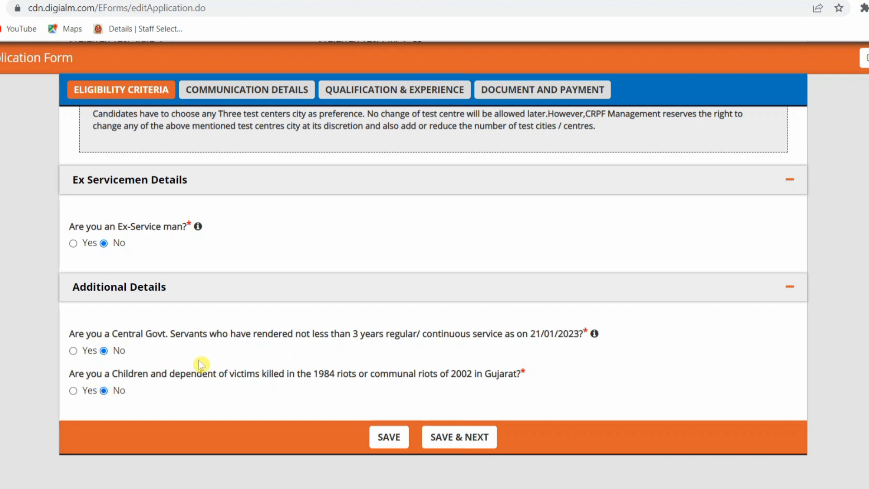
# Step: Save the eligibility criteria and continue to the communication details
pyautogui.click(456, 447)
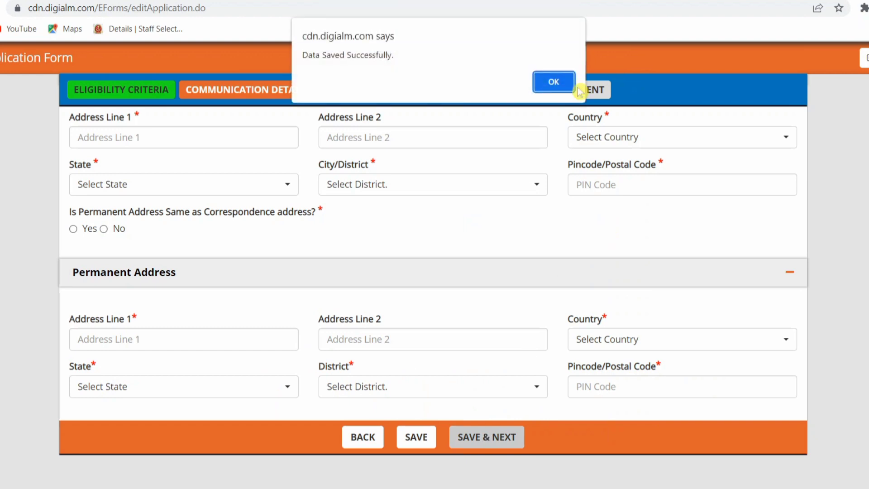
pyautogui.click(553, 81)
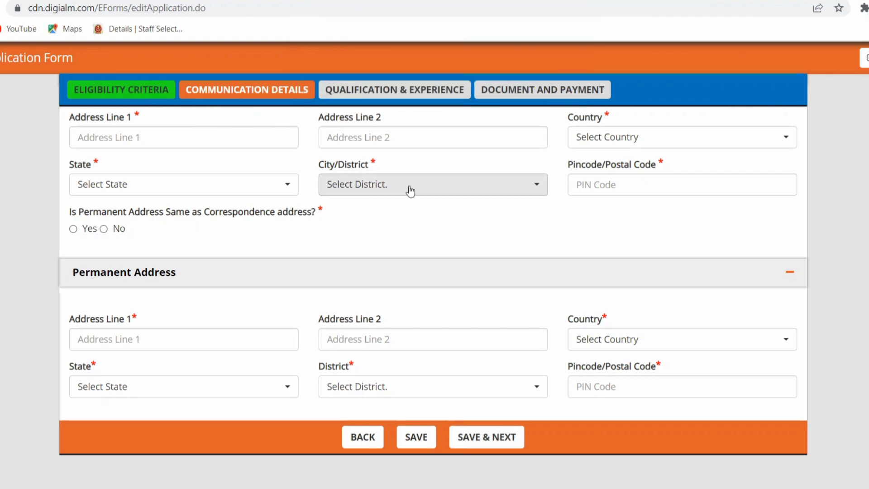
# Step: Set the country of the correspondence address to India
pyautogui.scroll(2, 407, 190)
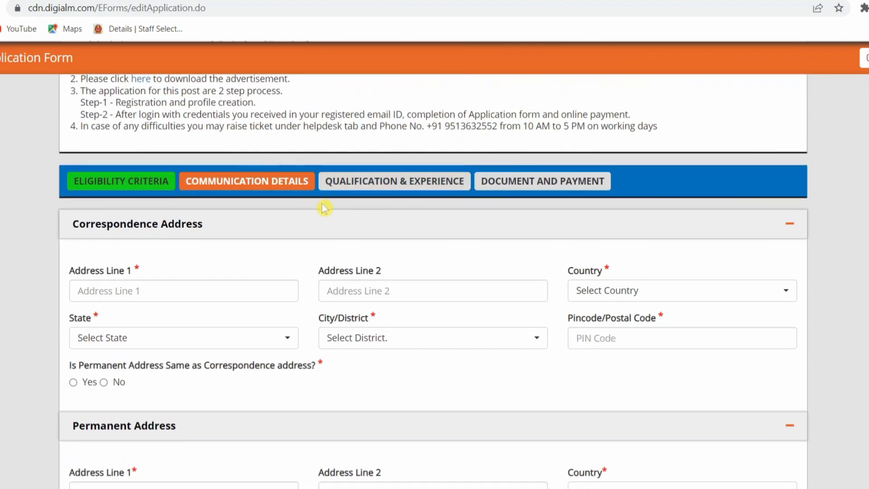
pyautogui.scroll(-2, 320, 207)
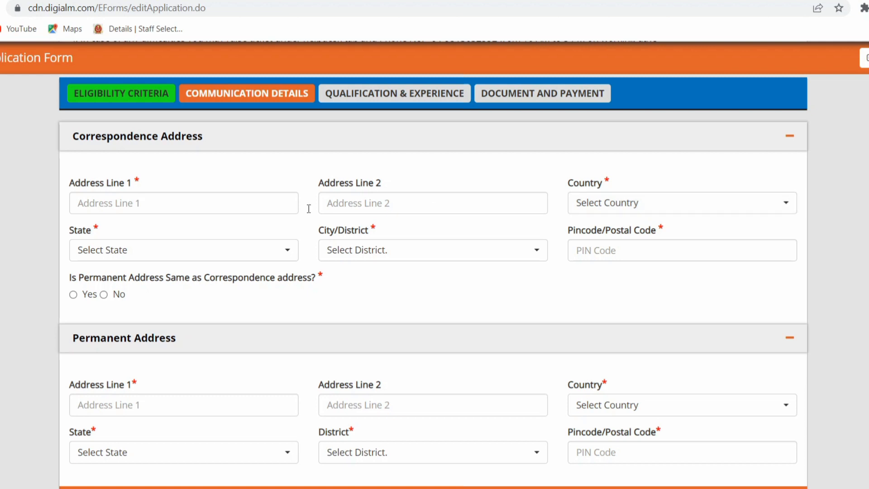
pyautogui.click(203, 204)
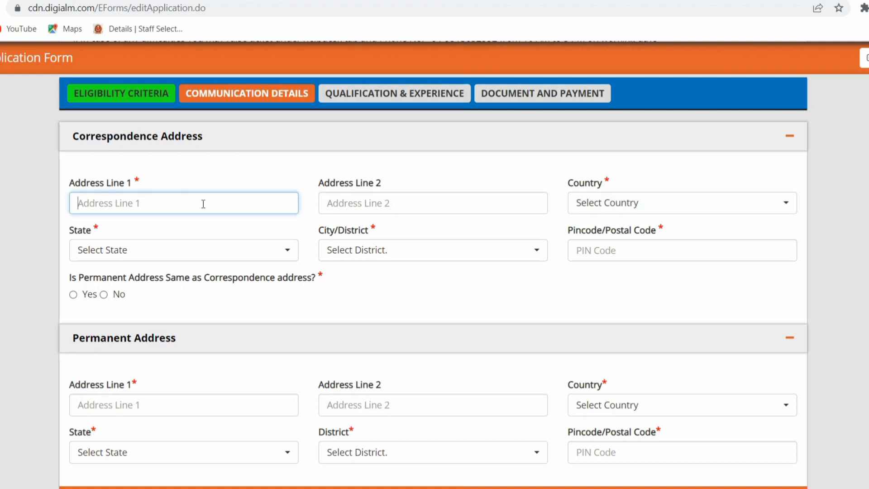
pyautogui.click(652, 207)
pyautogui.click(638, 273)
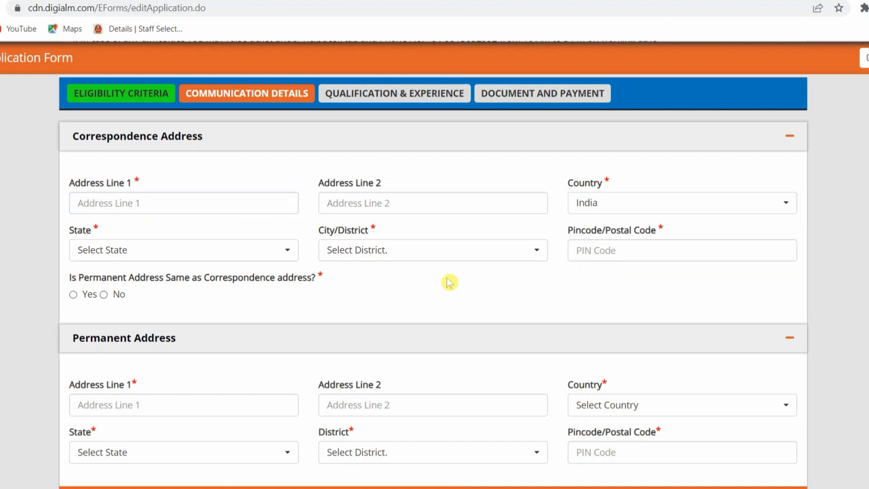
# Step: Set the correspondence address's state to Uttar Pradesh and its city/district to Bahraich
pyautogui.click(264, 251)
pyautogui.scroll(-8, 232, 388)
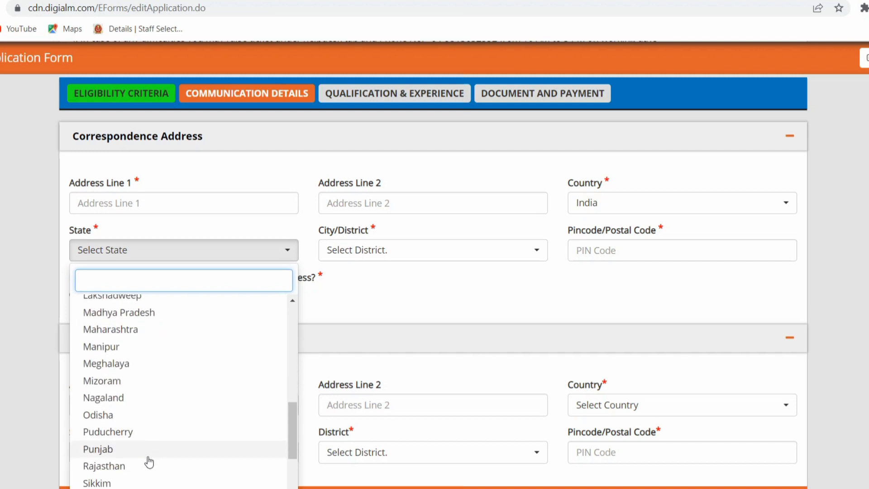
pyautogui.scroll(-4, 148, 462)
pyautogui.click(144, 456)
pyautogui.click(430, 190)
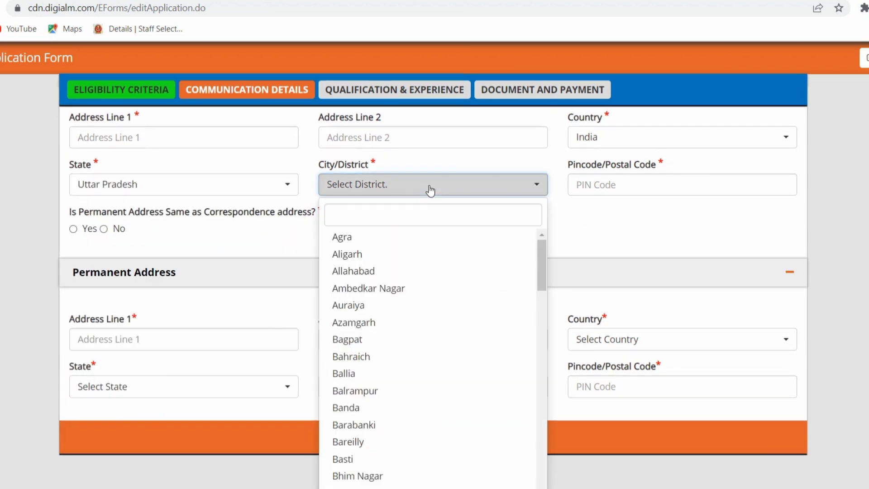
pyautogui.click(457, 357)
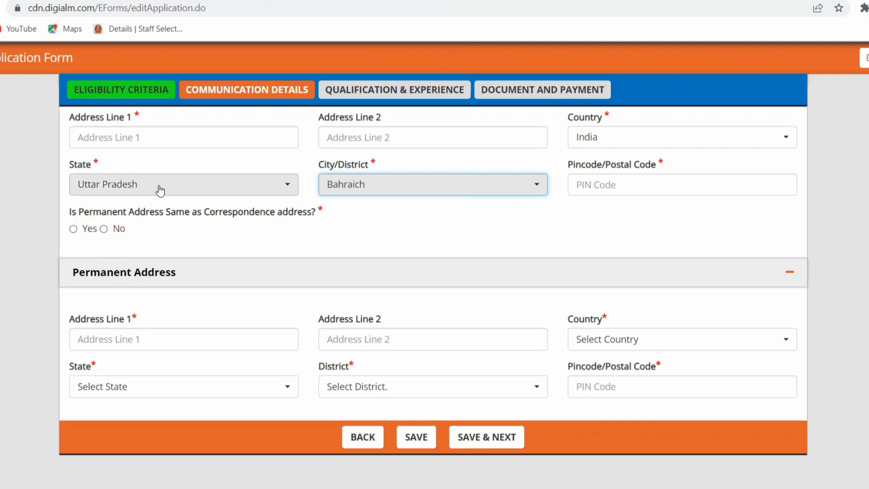
# Step: Mark the permanent address as the same as the correspondence address
pyautogui.click(72, 232)
pyautogui.click(72, 229)
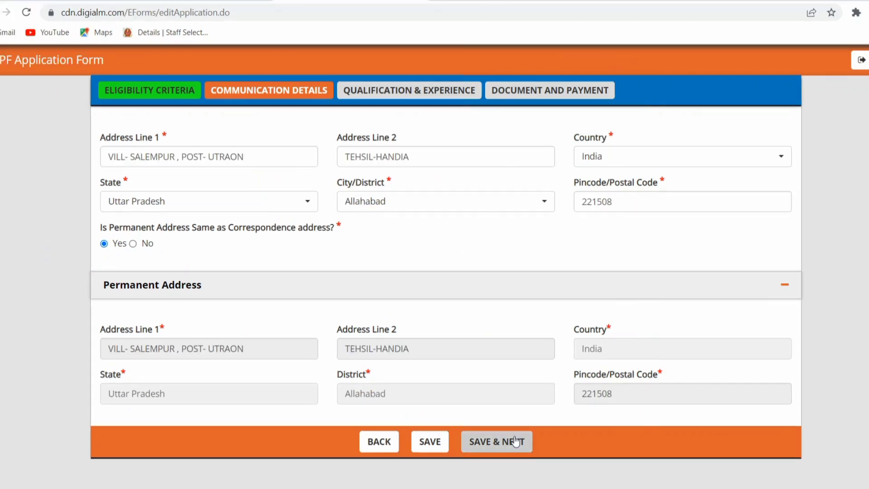
# Step: Save the communication details and continue to the qualification and experience section
pyautogui.click(507, 443)
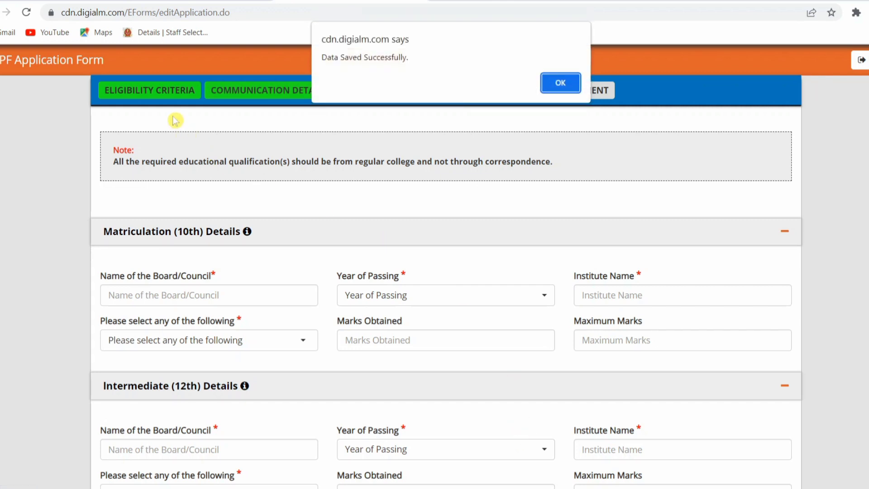
pyautogui.click(568, 82)
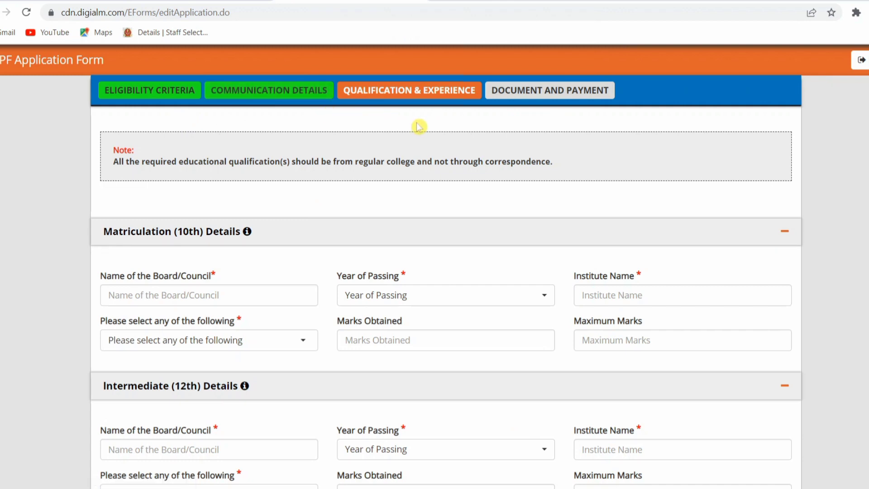
# Step: Set the year of passing in the Matriculation (10th) details to 2018
pyautogui.scroll(-2, 419, 127)
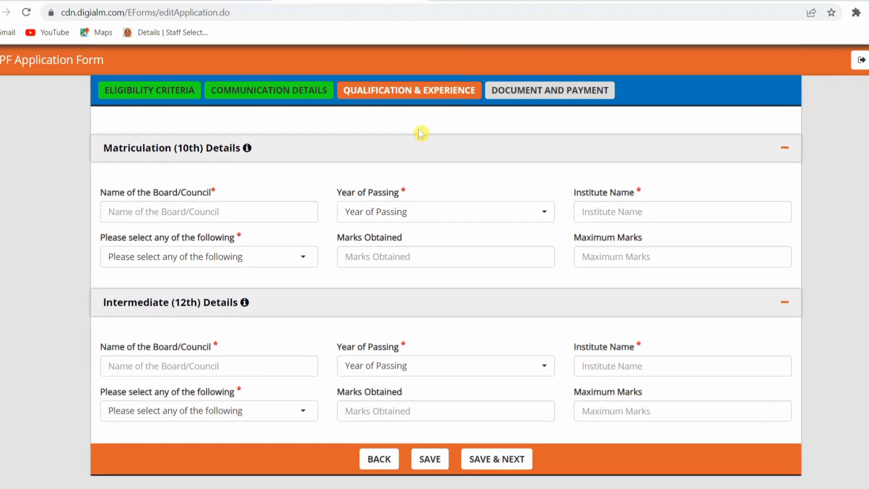
pyautogui.moveTo(113, 149); pyautogui.dragTo(241, 159)
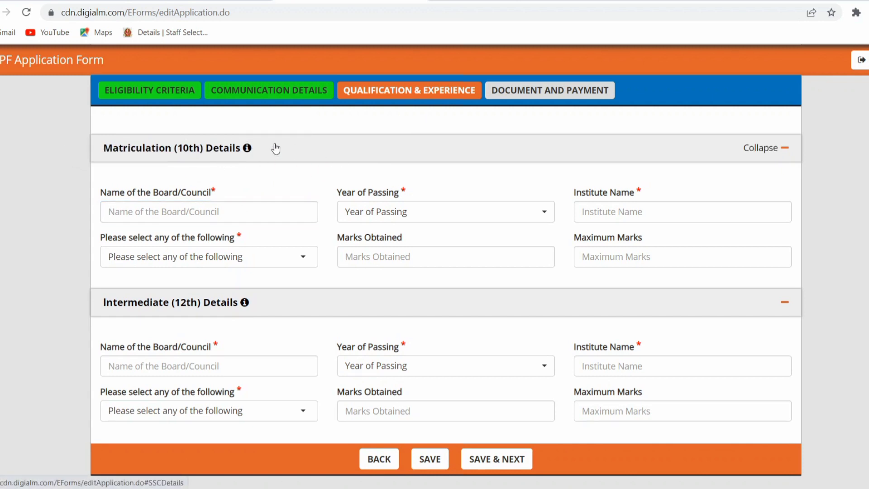
pyautogui.click(155, 185)
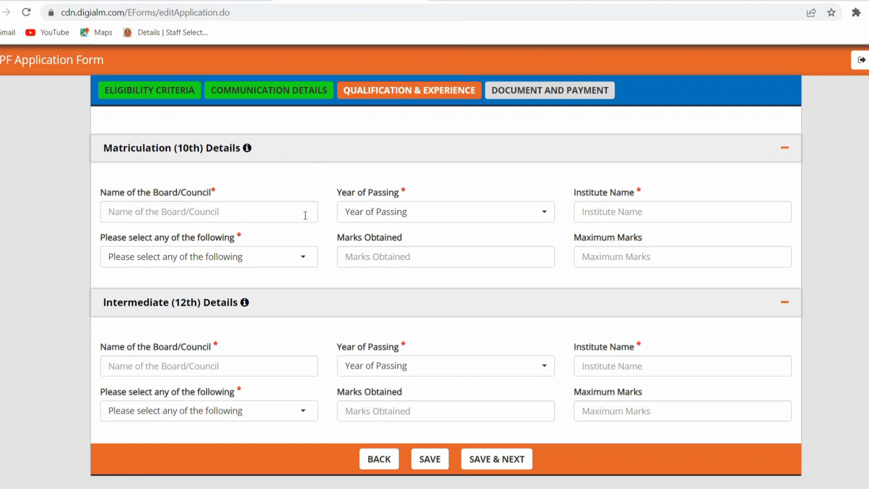
pyautogui.click(382, 219)
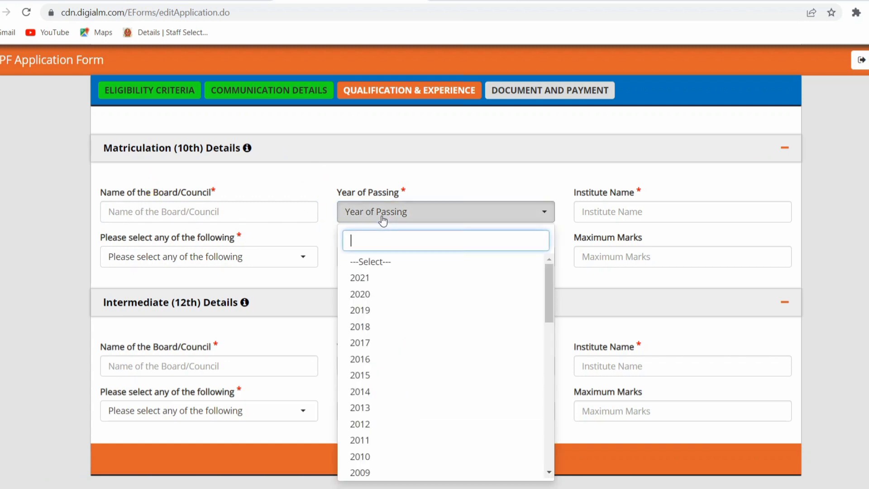
pyautogui.click(413, 326)
pyautogui.click(649, 211)
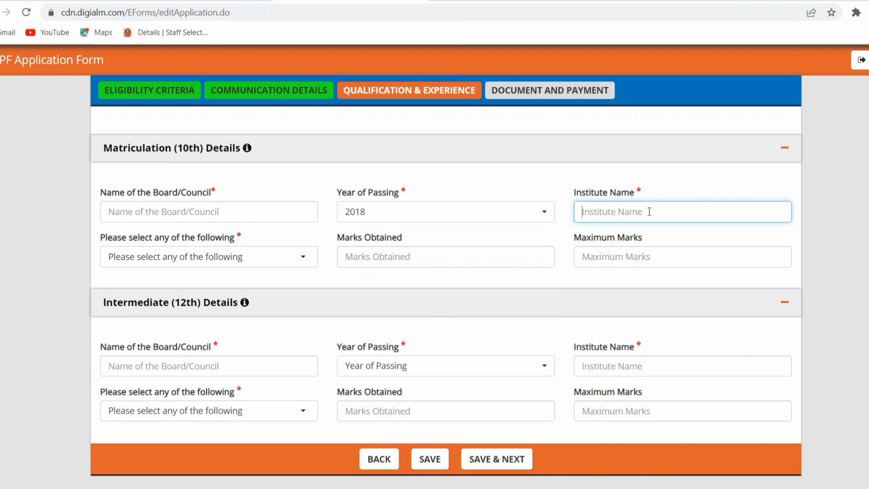
# Step: Choose Percentage as the result type in the Matriculation (10th) details
pyautogui.click(256, 256)
pyautogui.click(256, 256)
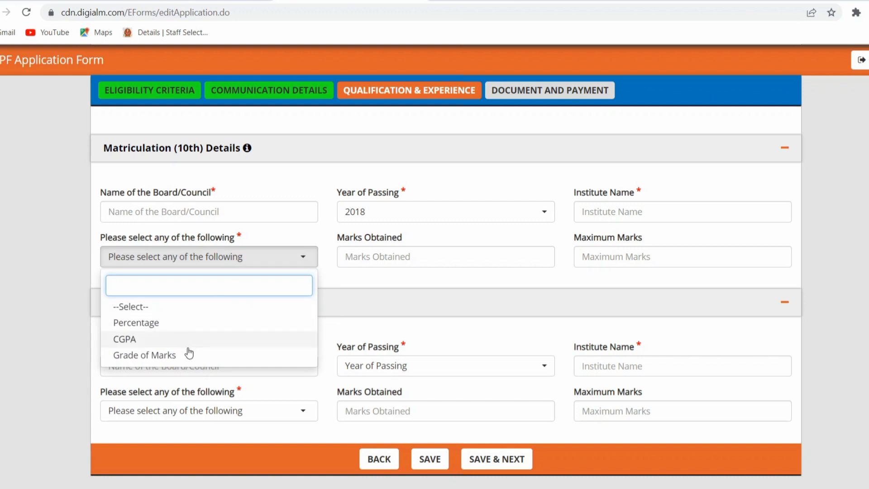
pyautogui.click(188, 311)
pyautogui.click(210, 265)
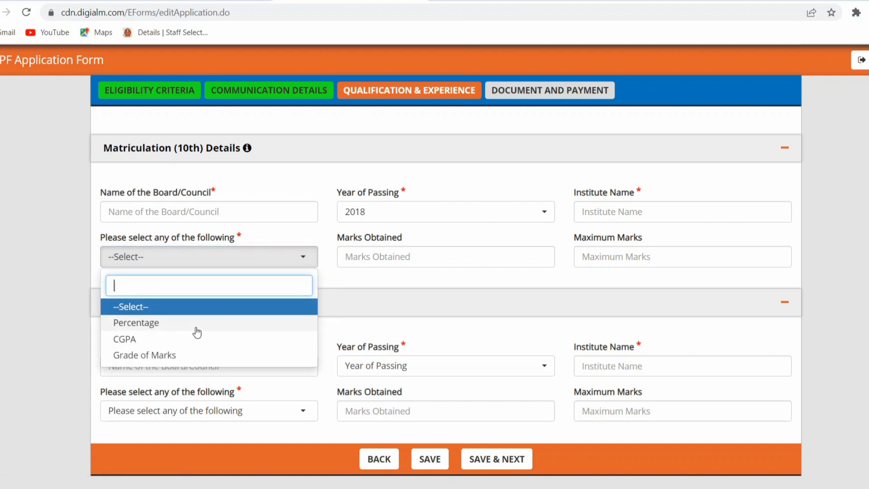
pyautogui.click(198, 323)
pyautogui.click(397, 257)
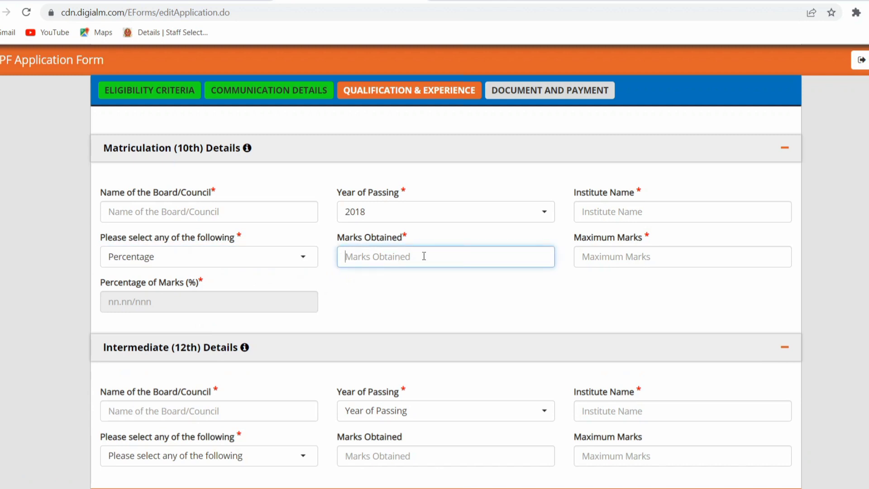
pyautogui.click(595, 258)
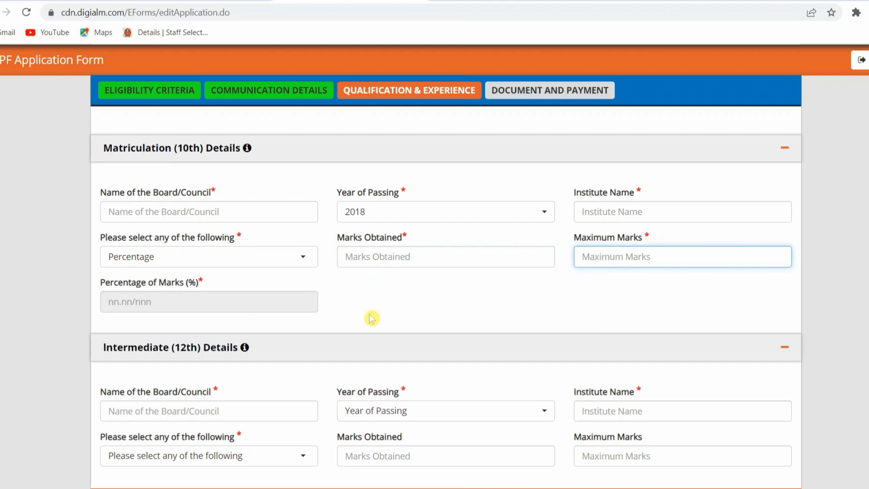
# Step: Set the year of passing in the Intermediate (12th) details to 2020
pyautogui.scroll(-2, 370, 317)
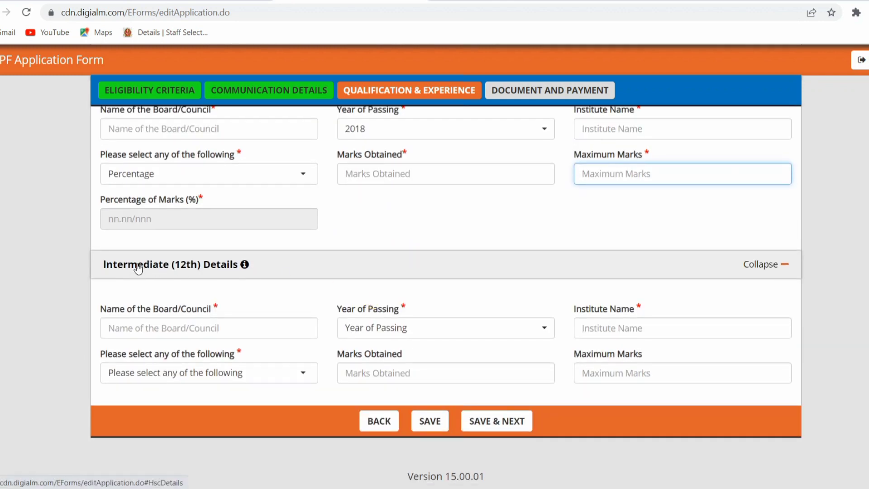
pyautogui.click(154, 326)
pyautogui.click(364, 333)
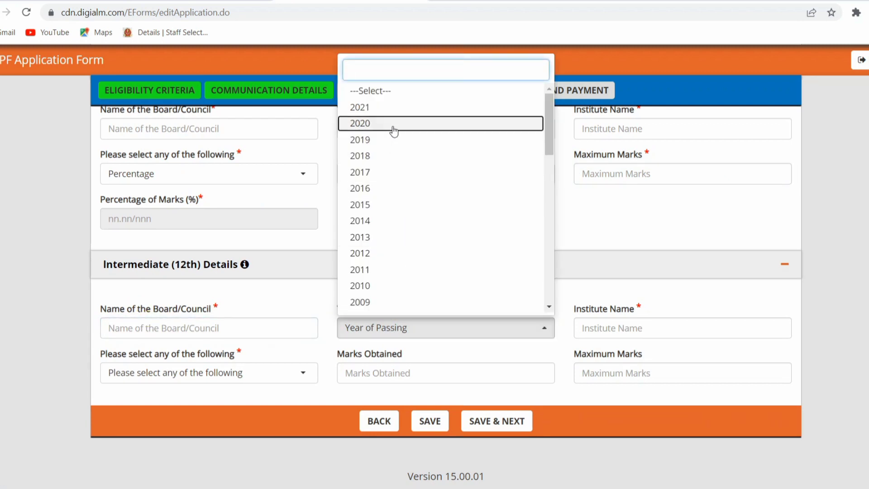
pyautogui.click(394, 130)
pyautogui.click(591, 329)
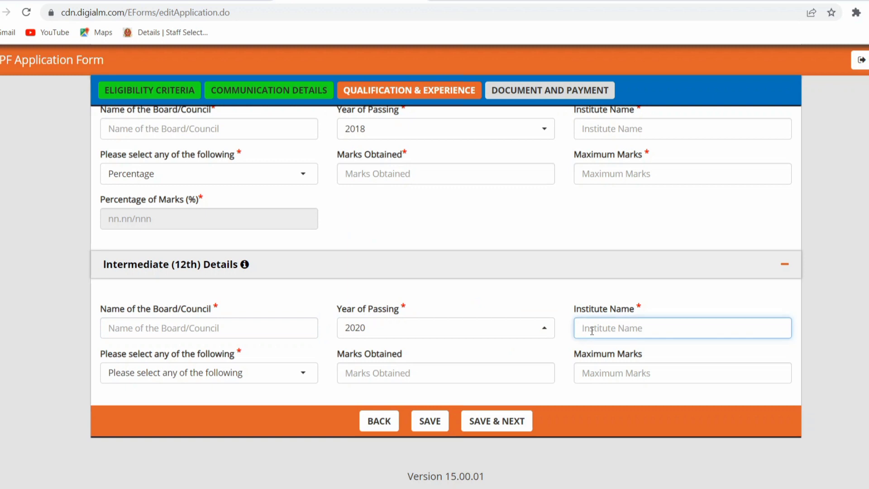
# Step: Choose Percentage as the result type in the Intermediate (12th) details
pyautogui.click(209, 374)
pyautogui.click(210, 375)
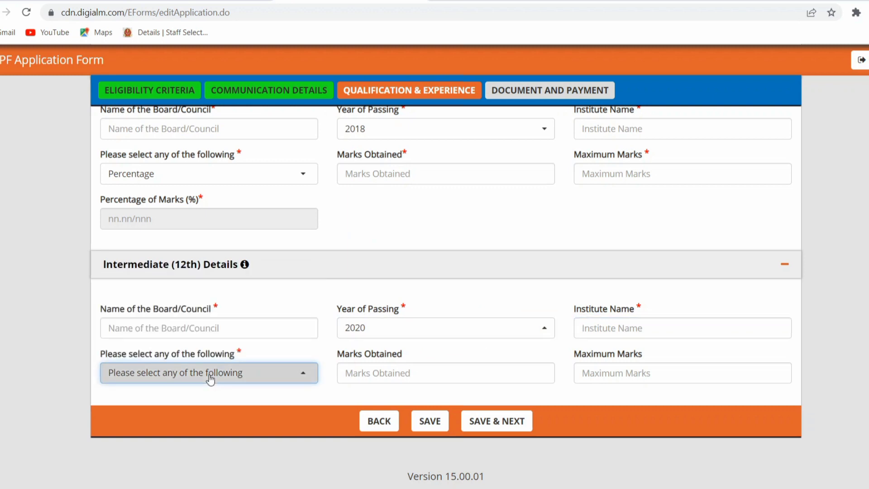
pyautogui.click(210, 375)
pyautogui.click(181, 316)
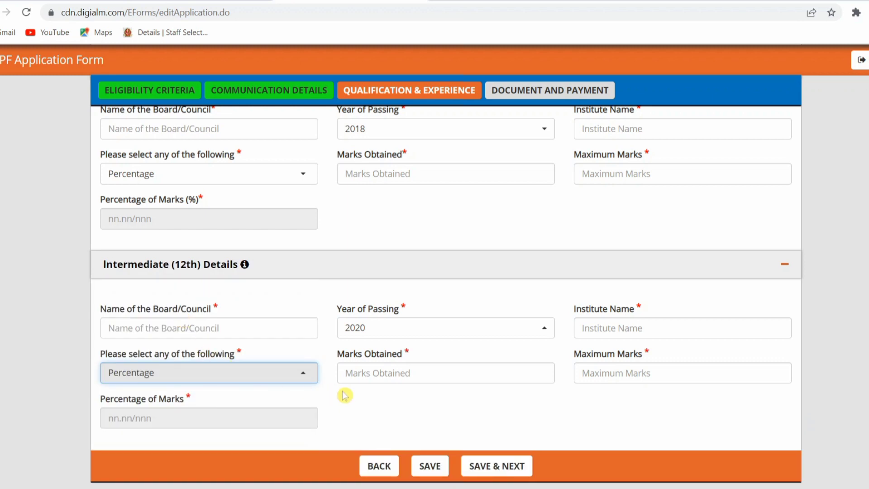
pyautogui.click(390, 375)
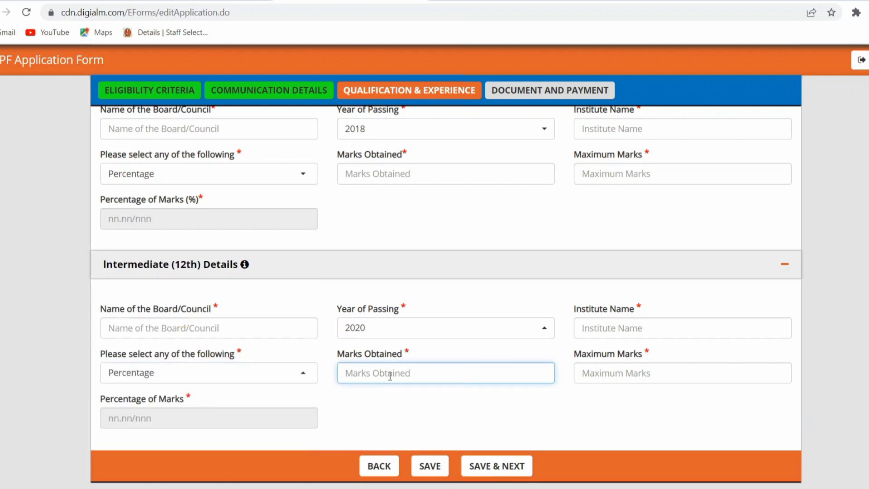
pyautogui.click(612, 371)
# Step: Save the qualification details and continue to the document and payment section
pyautogui.scroll(-1, 612, 371)
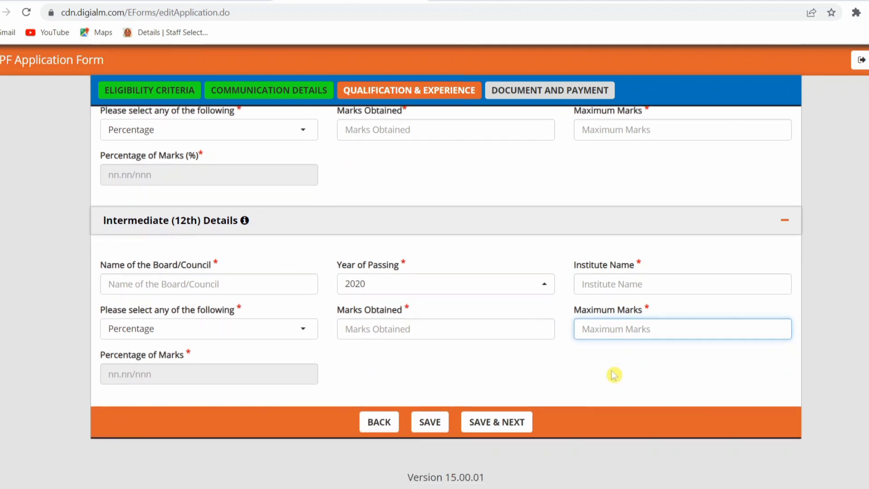
pyautogui.click(521, 427)
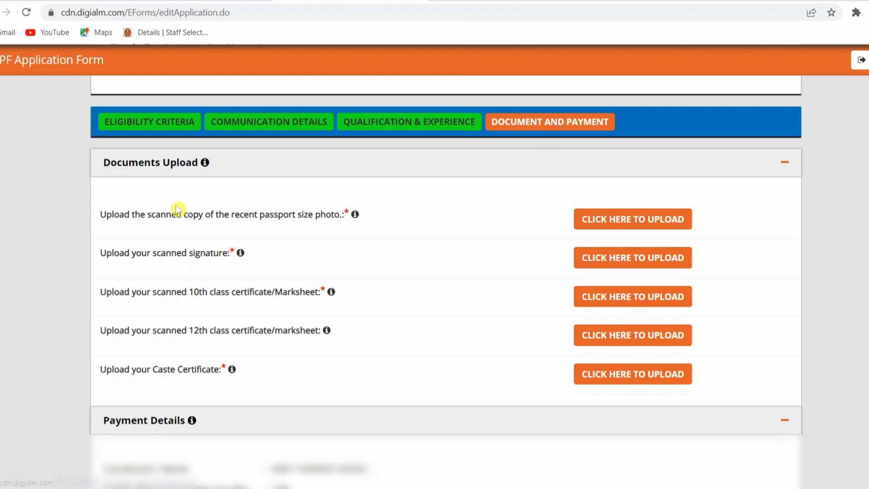
# Step: Review the required document uploads: passport size photo, signature, 10th and 12th certificates or marksheets, and caste certificate
pyautogui.moveTo(100, 214); pyautogui.dragTo(350, 226)
pyautogui.click(370, 229)
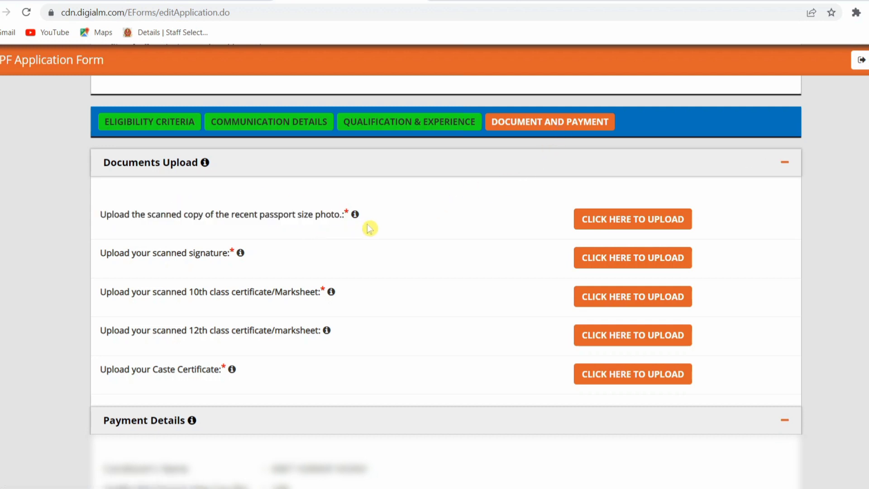
pyautogui.moveTo(230, 214); pyautogui.dragTo(335, 240)
pyautogui.click(335, 240)
pyautogui.moveTo(100, 252); pyautogui.dragTo(282, 262)
pyautogui.click(282, 262)
pyautogui.moveTo(152, 292); pyautogui.dragTo(333, 301)
pyautogui.click(333, 300)
pyautogui.moveTo(175, 333); pyautogui.dragTo(341, 334)
pyautogui.click(341, 334)
pyautogui.moveTo(113, 370); pyautogui.dragTo(248, 370)
pyautogui.click(251, 372)
# Step: Check the image size limits for the passport size photograph and upload the photo file
pyautogui.click(638, 218)
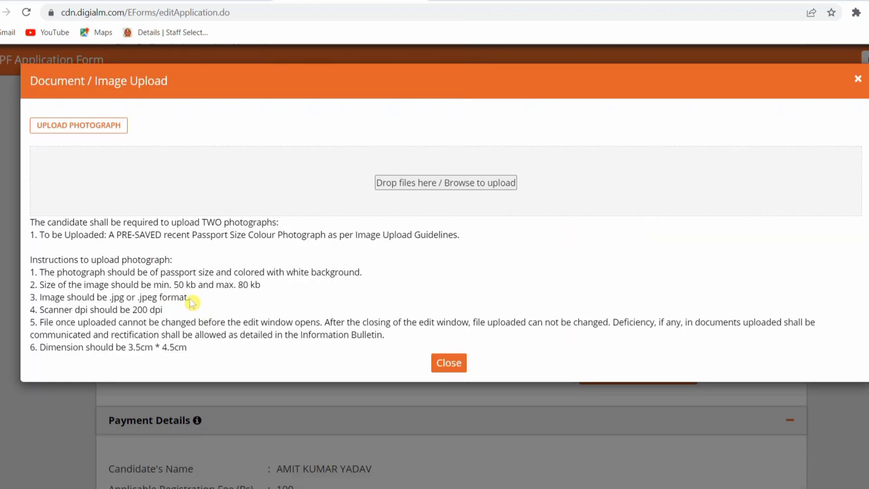
pyautogui.moveTo(199, 285); pyautogui.dragTo(269, 291)
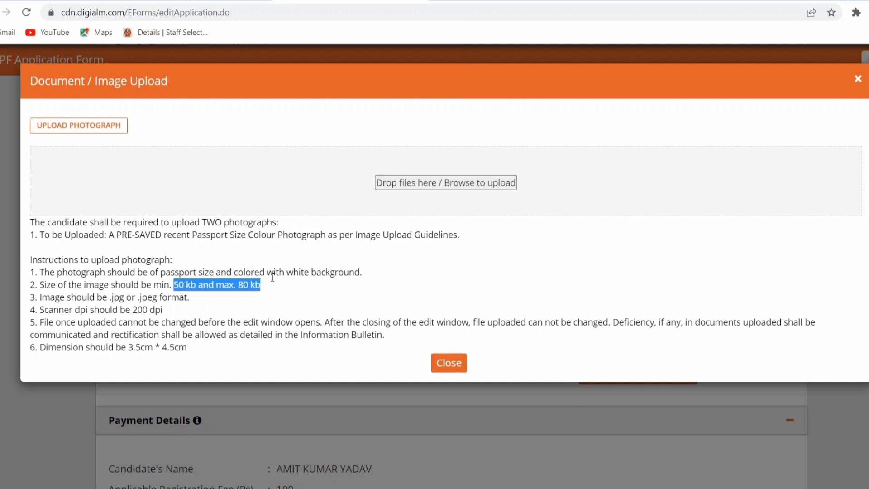
pyautogui.click(402, 190)
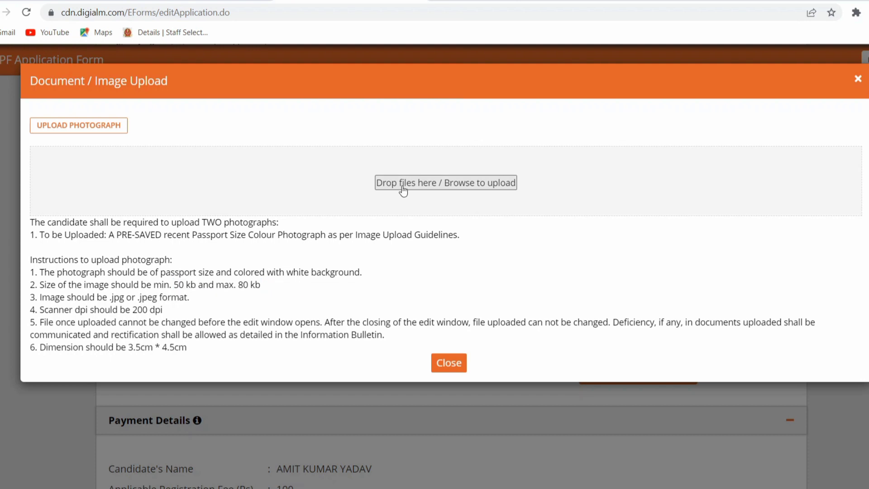
pyautogui.click(404, 188)
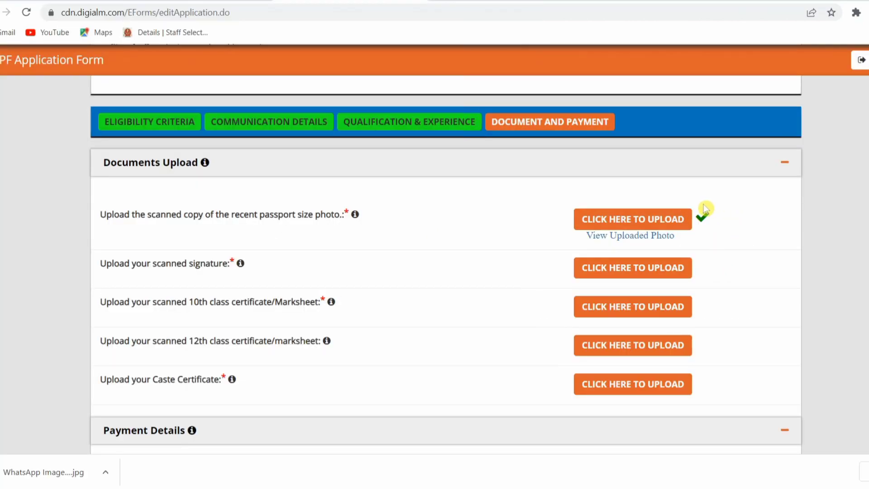
# Step: View the uploaded passport size photo and reread its upload requirement
pyautogui.click(641, 236)
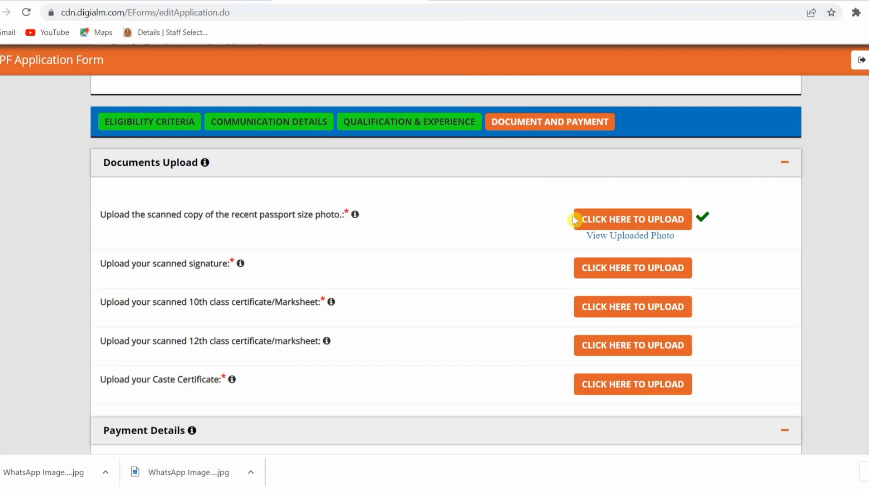
pyautogui.moveTo(244, 214); pyautogui.dragTo(376, 219)
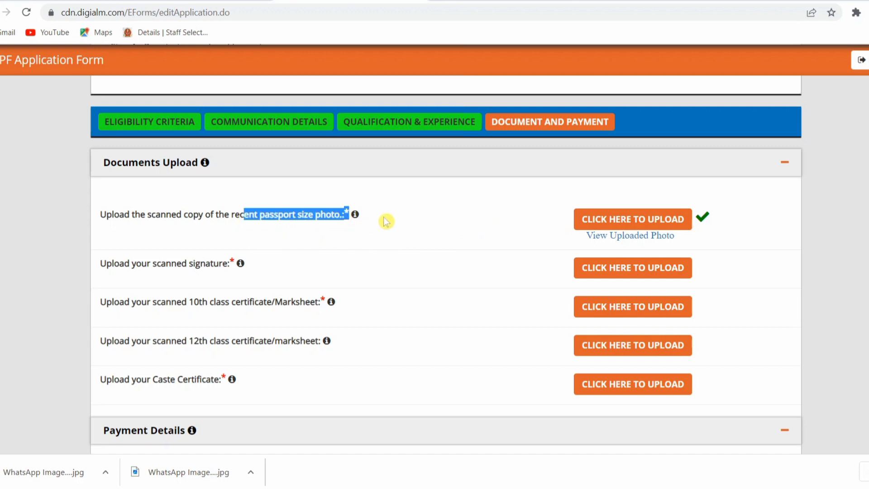
pyautogui.click(388, 221)
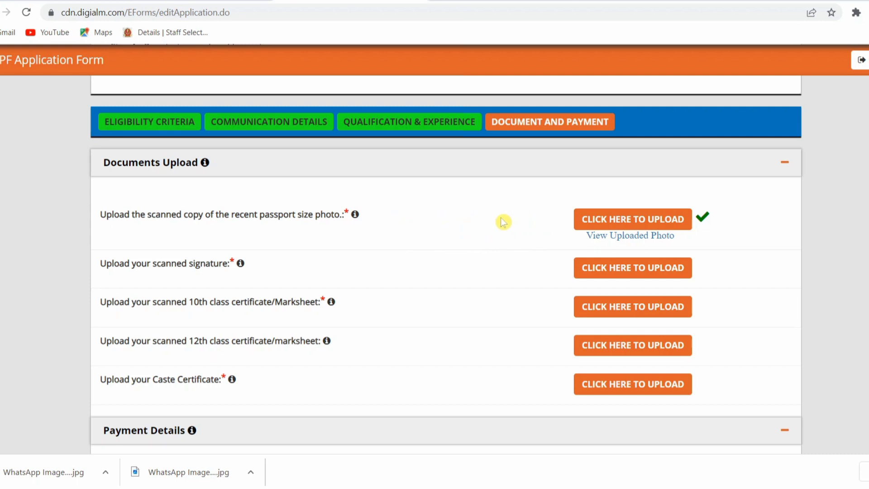
pyautogui.moveTo(261, 215); pyautogui.dragTo(338, 214)
pyautogui.click(332, 214)
pyautogui.moveTo(241, 216); pyautogui.dragTo(355, 217)
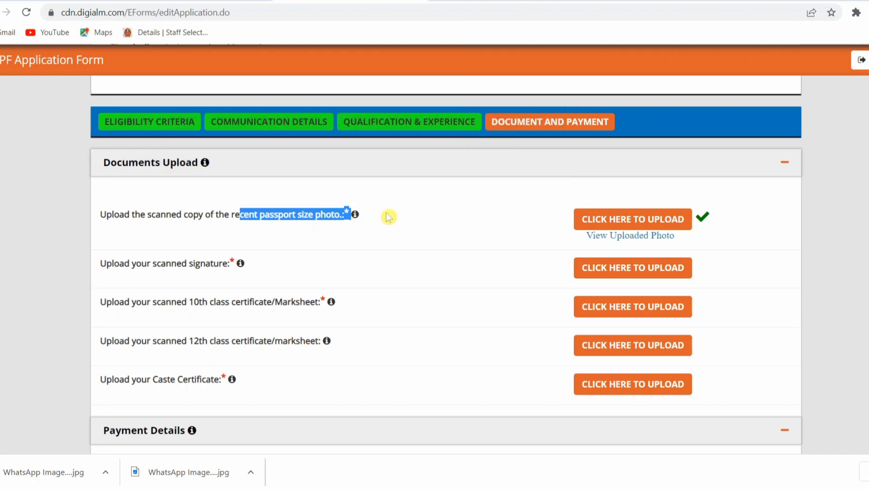
pyautogui.click(388, 217)
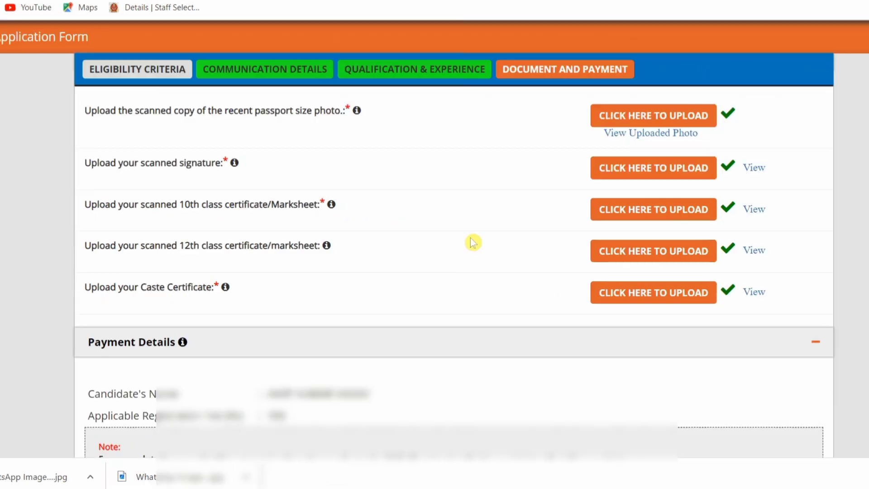
# Step: Accept the declarations that the form was previewed and that all statements are true, and review the payment mode choice
pyautogui.scroll(1, 462, 250)
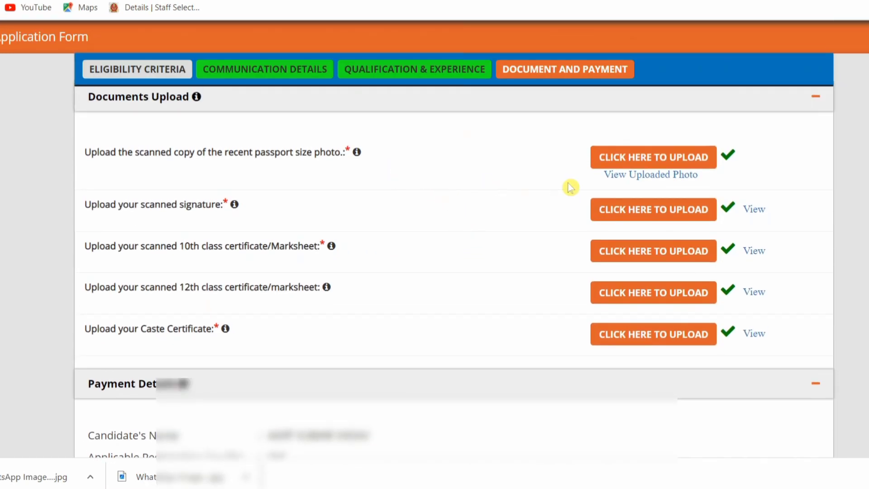
pyautogui.scroll(-7, 563, 206)
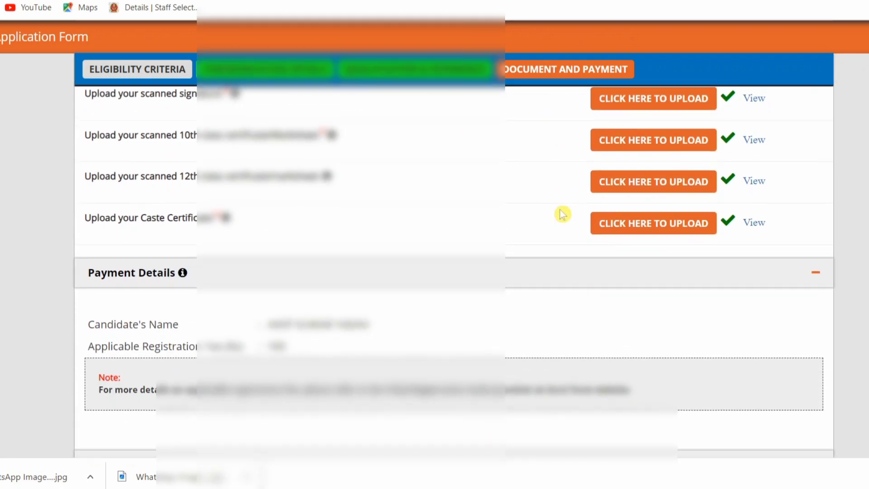
pyautogui.scroll(-6, 547, 222)
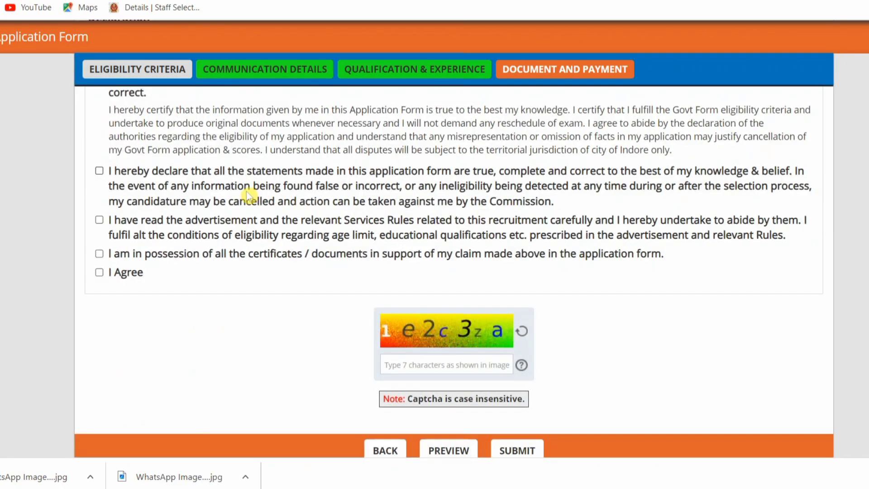
pyautogui.scroll(1, 203, 194)
pyautogui.click(99, 167)
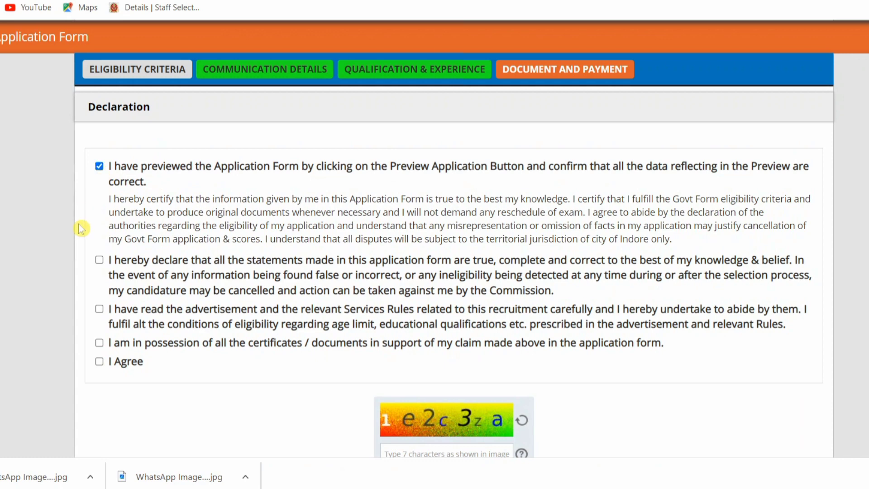
pyautogui.scroll(1, 110, 136)
pyautogui.moveTo(102, 113); pyautogui.dragTo(224, 123)
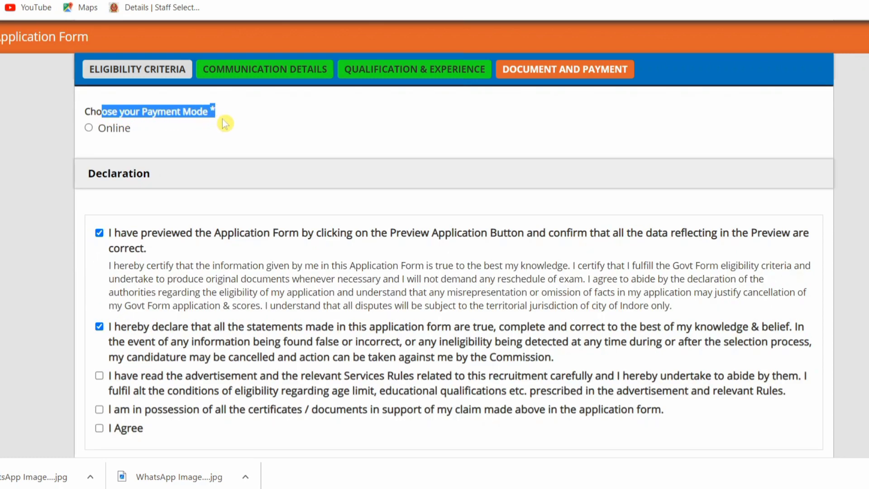
pyautogui.click(227, 125)
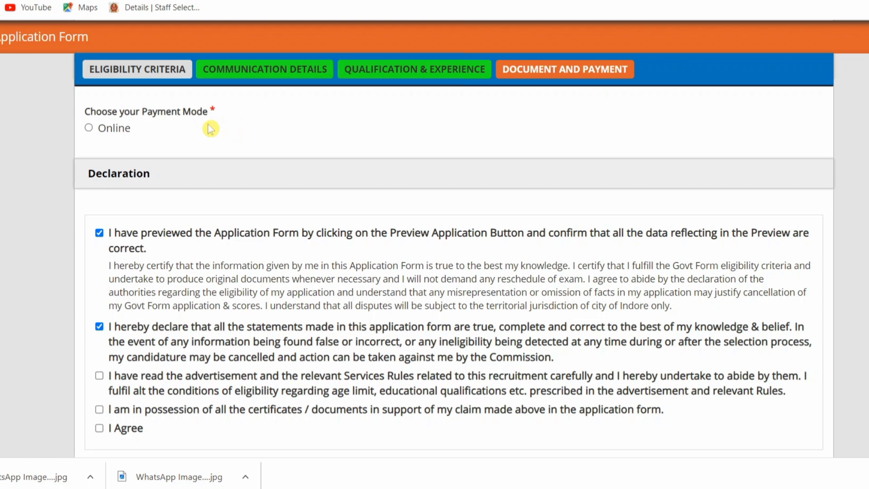
# Step: Choose Online as the payment mode and accept the remaining declarations on service rules and possession of certificates, plus I Agree
pyautogui.click(89, 130)
pyautogui.scroll(-1, 174, 184)
pyautogui.scroll(1, 175, 184)
pyautogui.scroll(-1, 135, 221)
pyautogui.scroll(-3, 134, 218)
pyautogui.click(99, 264)
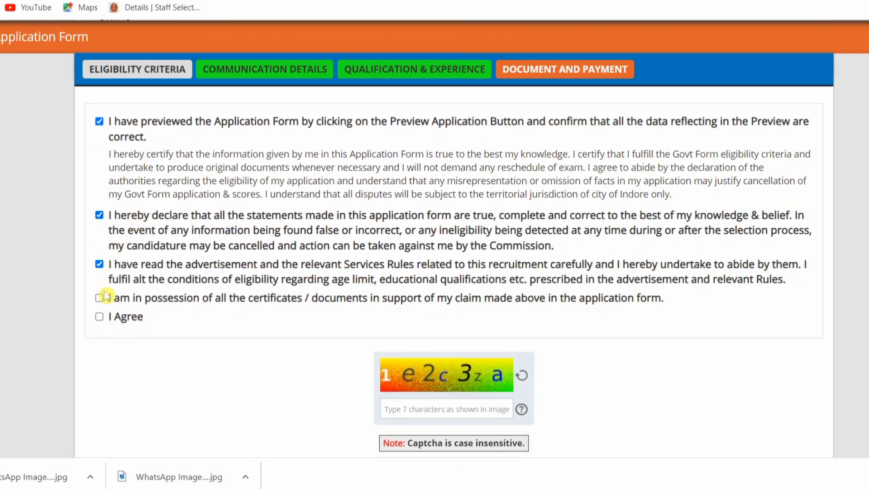
pyautogui.click(99, 298)
pyautogui.click(100, 316)
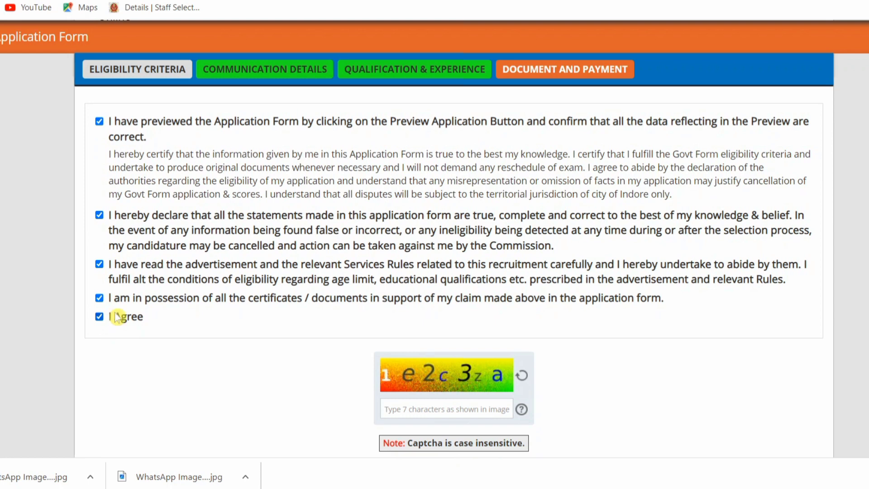
# Step: Enter the seven captcha characters shown in the image below the declarations
pyautogui.scroll(-1, 362, 297)
pyautogui.scroll(-2, 373, 295)
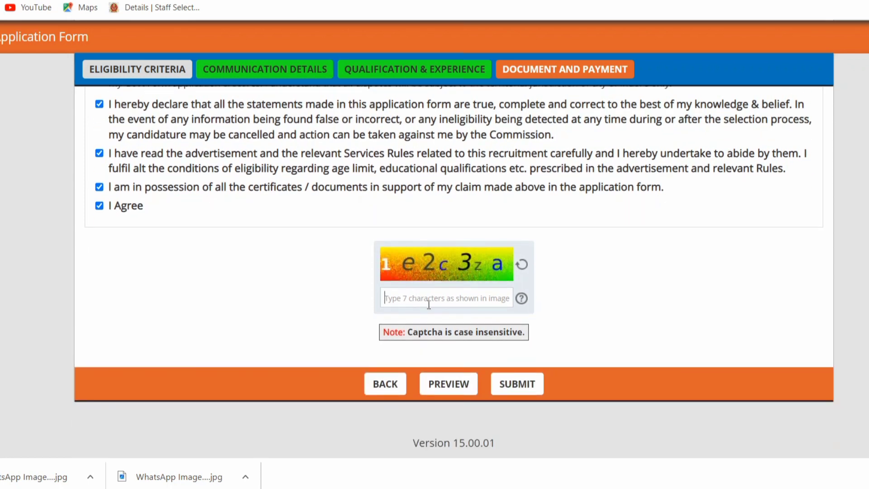
pyautogui.write('1e2c3za')
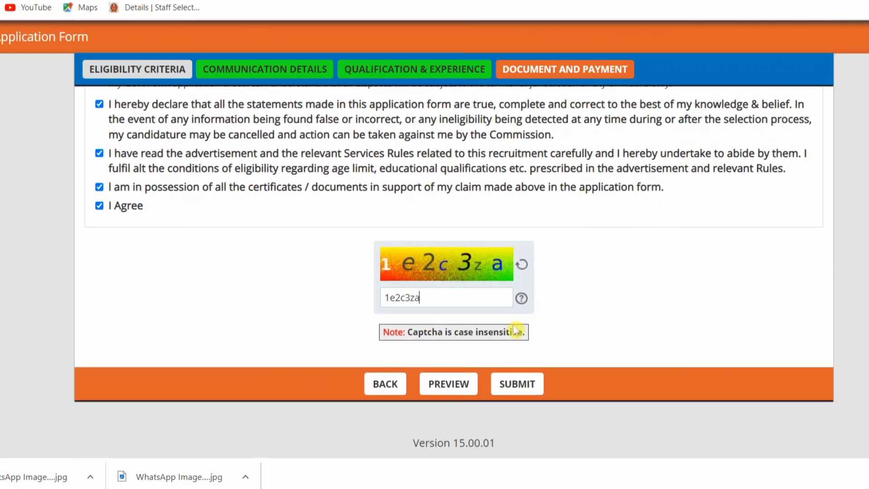
# Step: Preview the completed application and check the personal, post, test city, address, qualification, document and declaration sections
pyautogui.click(461, 388)
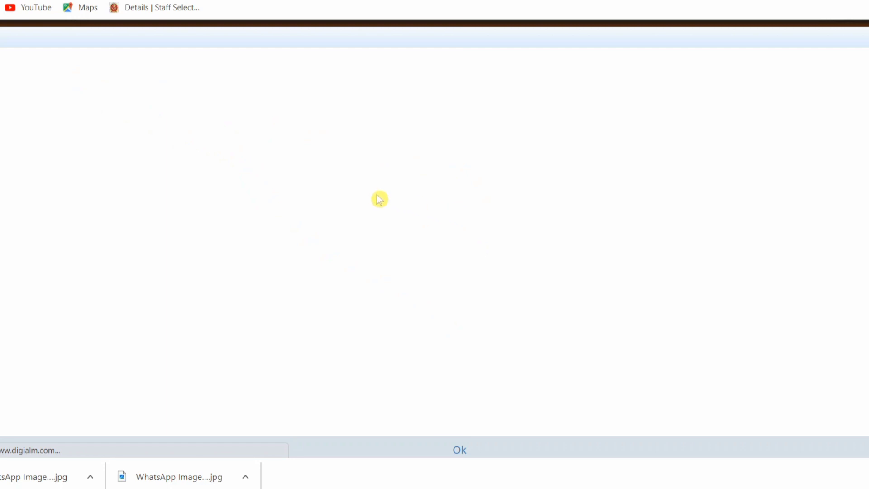
pyautogui.scroll(-2, 452, 197)
pyautogui.scroll(-10, 611, 237)
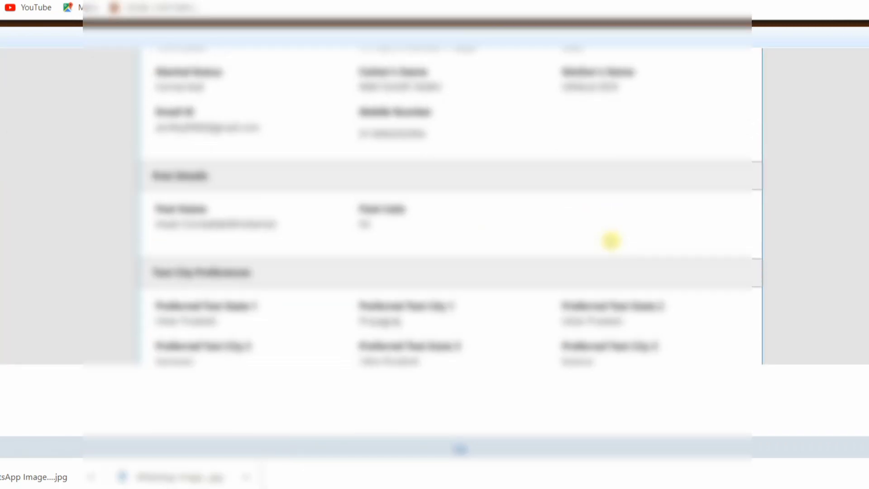
pyautogui.scroll(-15, 612, 238)
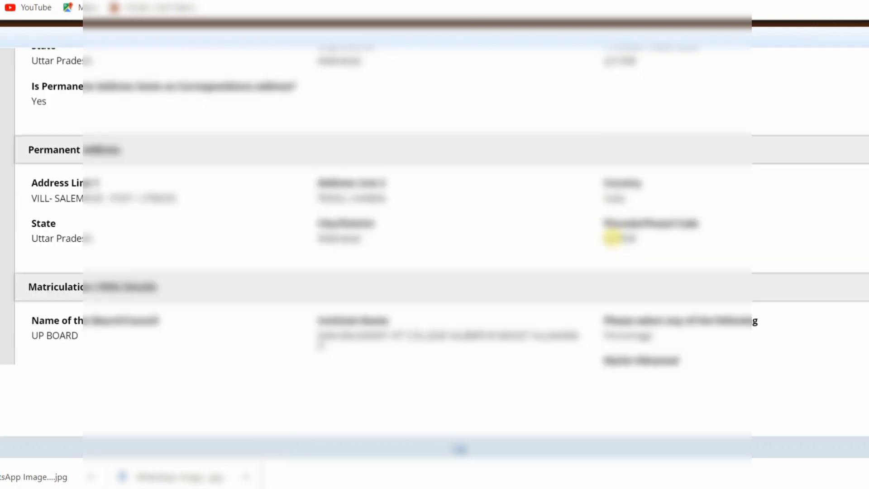
pyautogui.scroll(-3, 614, 236)
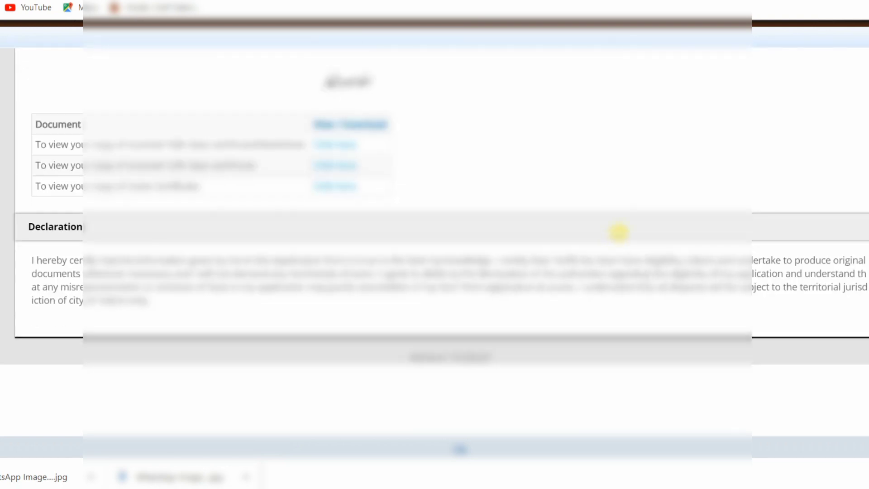
pyautogui.scroll(2, 694, 205)
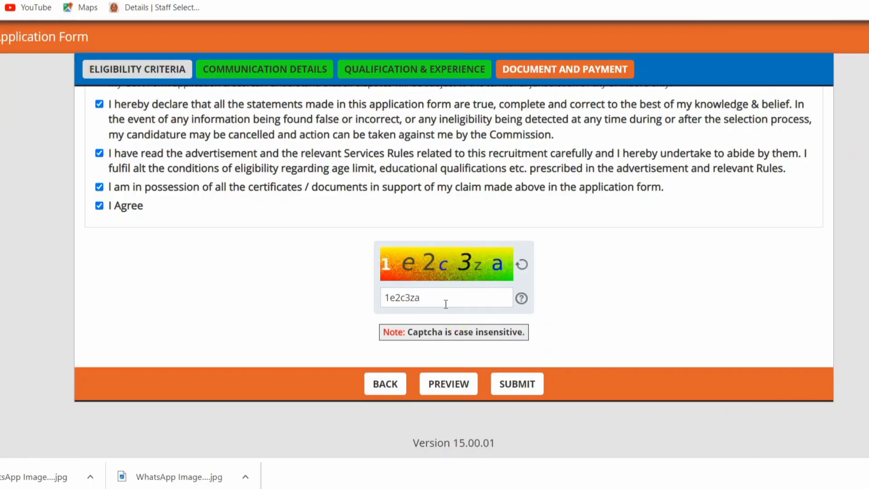
# Step: Submit the application form and choose UPI as the payment method for the fee on SBIePay Lite
pyautogui.click(511, 383)
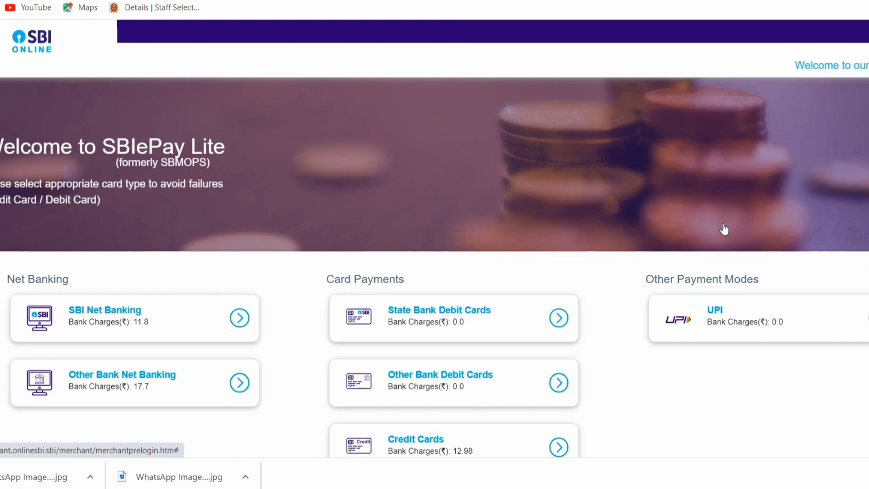
pyautogui.scroll(-2, 629, 231)
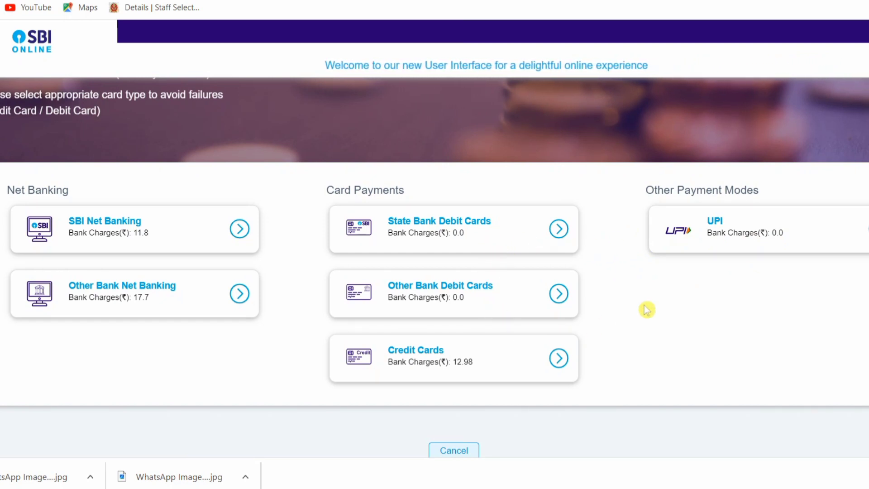
pyautogui.click(810, 237)
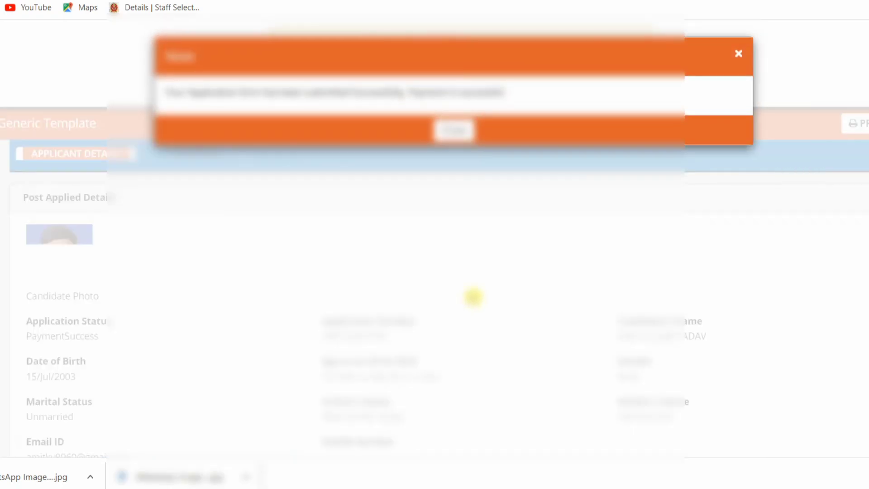
# Step: Read the submission and payment notice and close it to reach the applicant details
pyautogui.moveTo(166, 91); pyautogui.dragTo(526, 115)
pyautogui.click(446, 137)
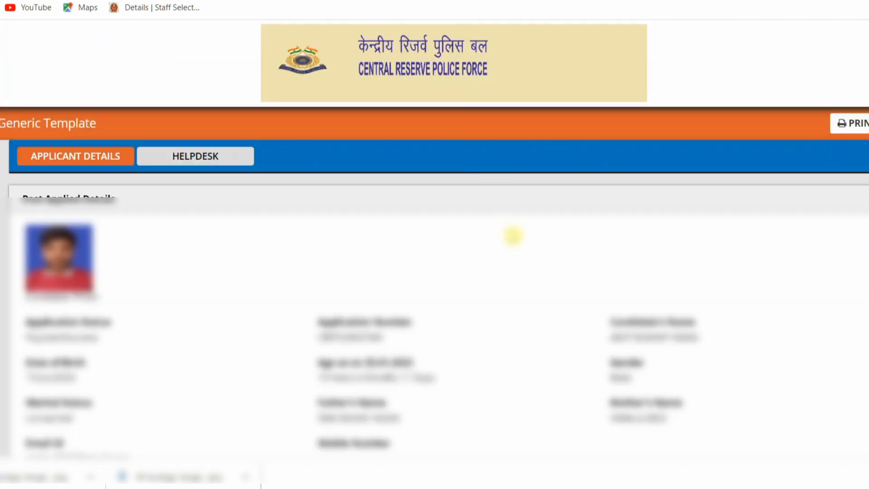